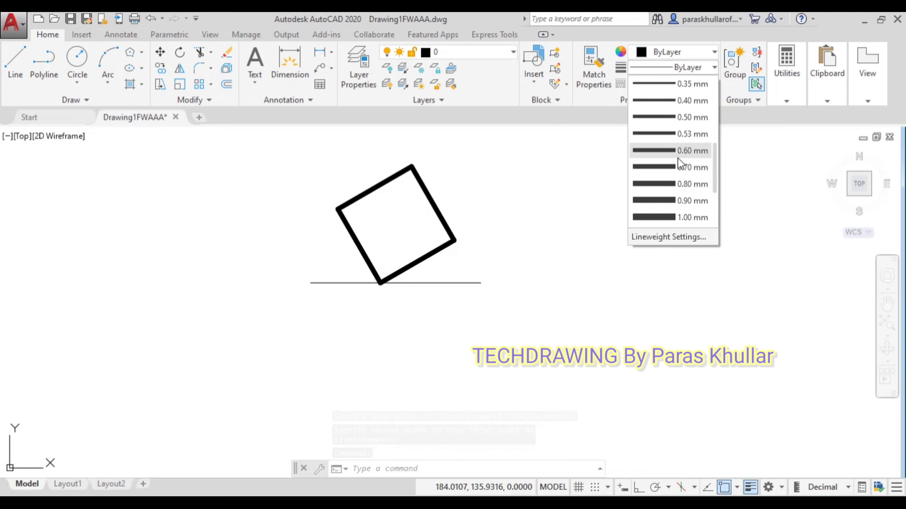
- Give the square's outline a 0.70 mm lineweight, then select the horizontal XY line
click(678, 169)
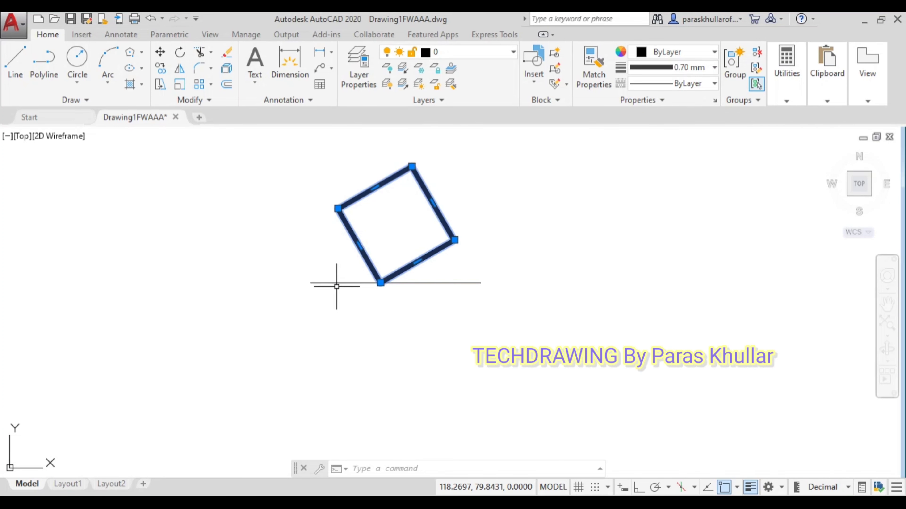
click(234, 230)
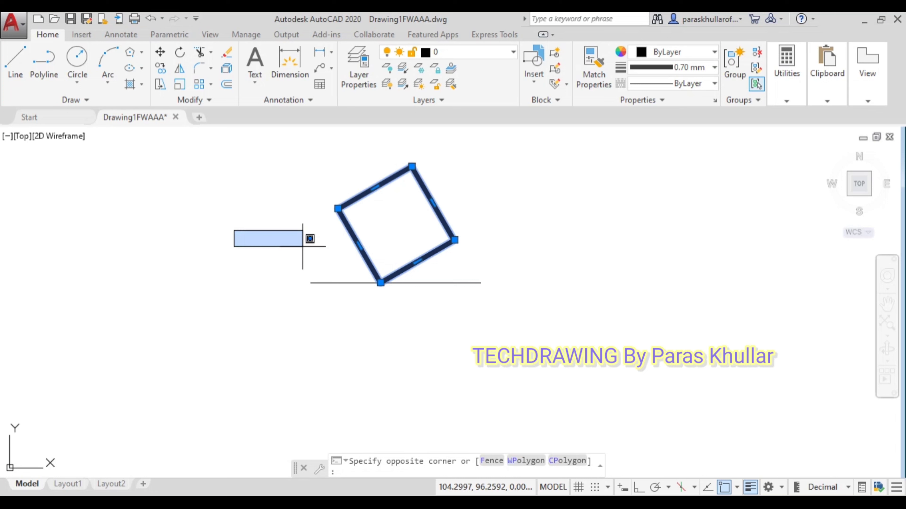
click(315, 278)
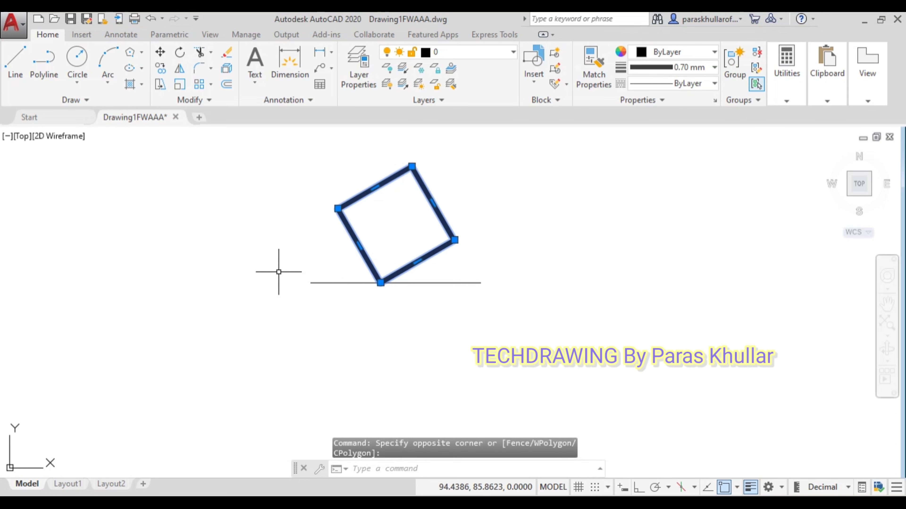
click(310, 282)
key(Escape)
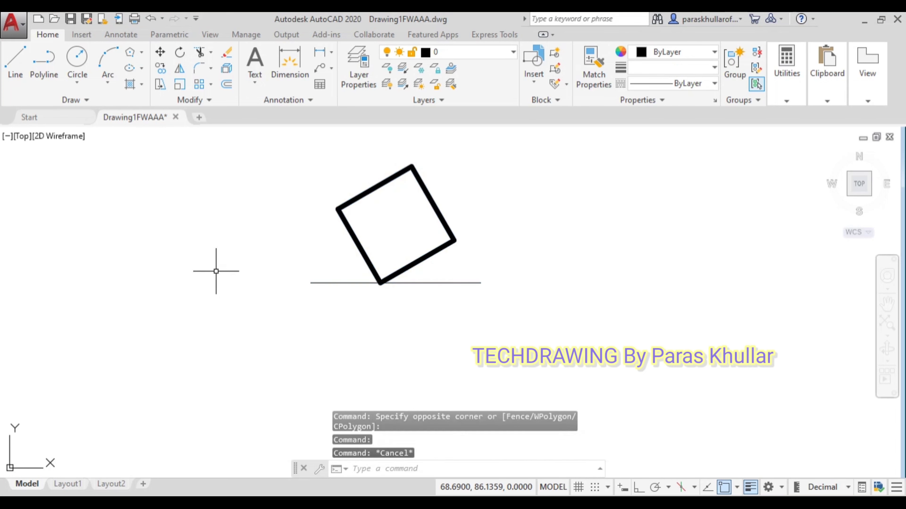
click(327, 283)
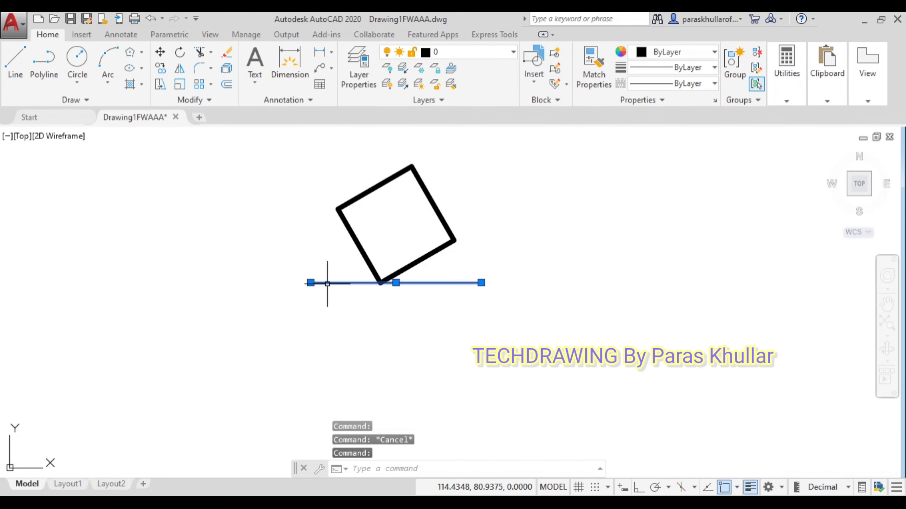
- Set the selected XY line's lineweight to 0.35 mm and deselect it
click(661, 74)
scroll(670, 161, down, 2)
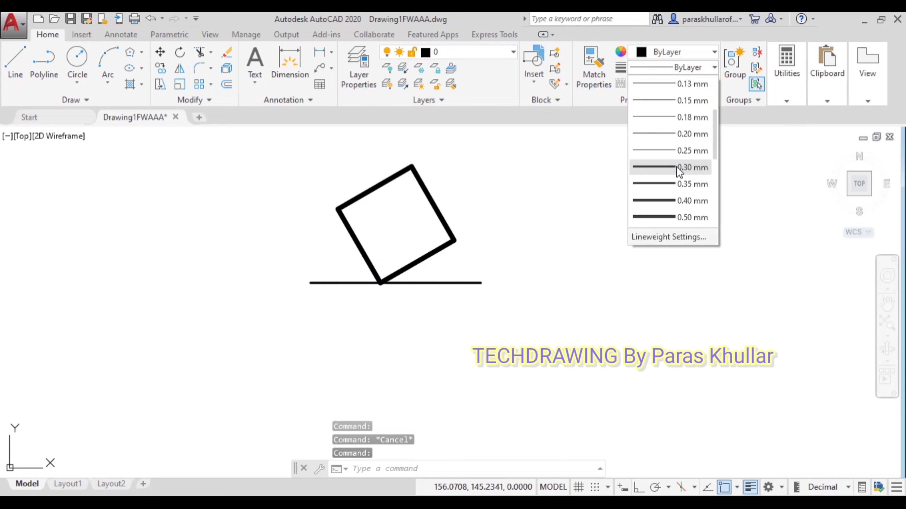
scroll(679, 161, down, 1)
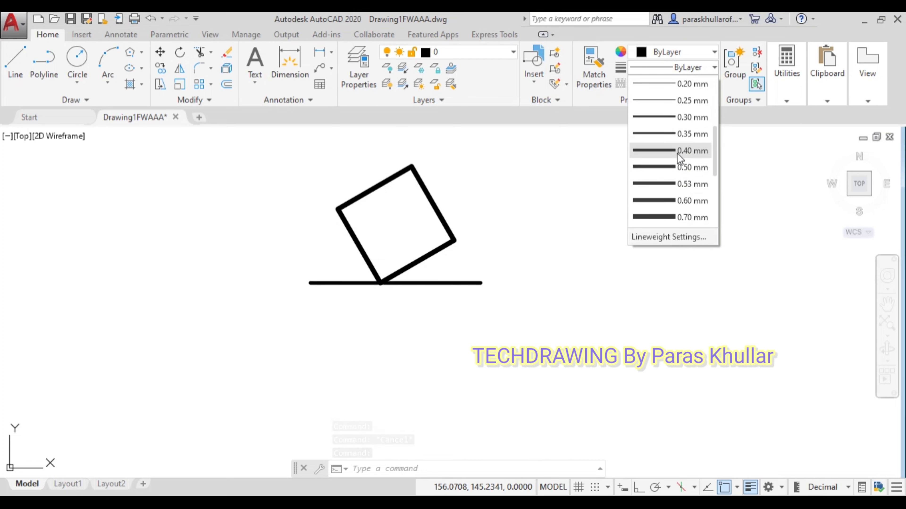
click(681, 136)
key(Escape)
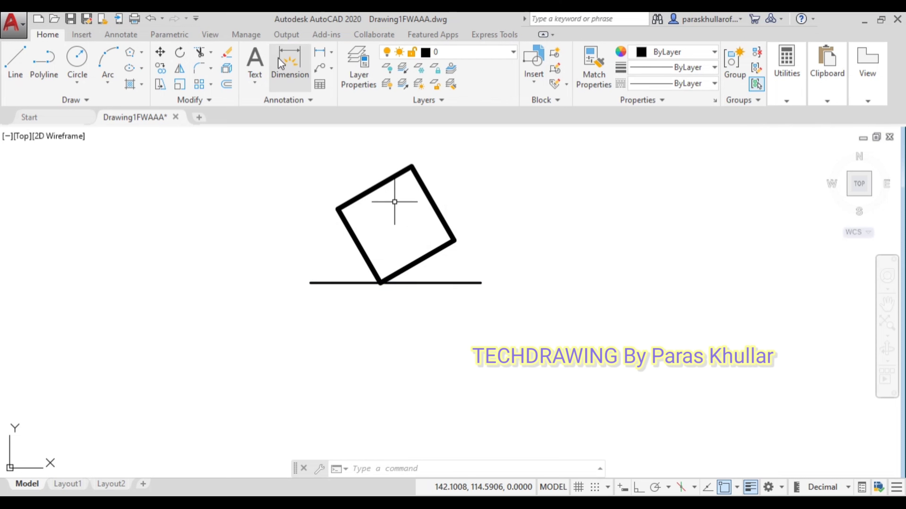
- With Osnap off, draw a multiline text box beside the left corner and enter the label a'
click(255, 61)
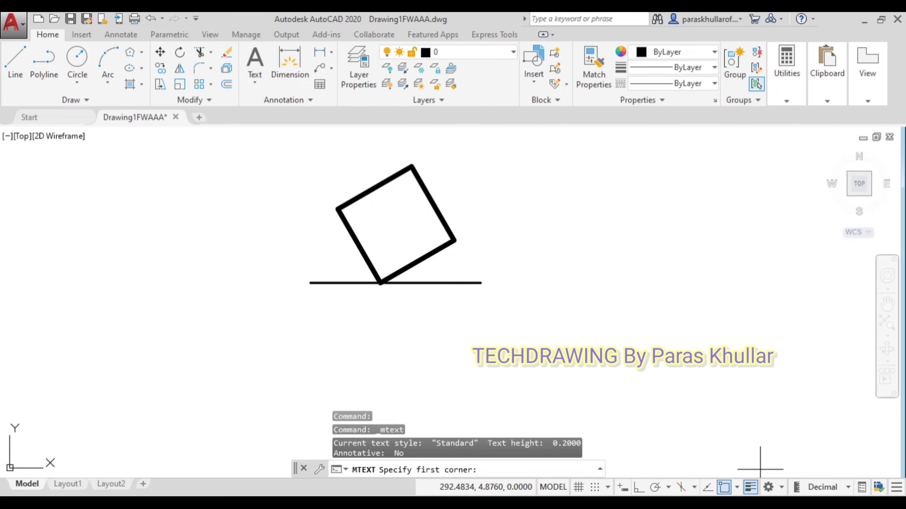
click(724, 489)
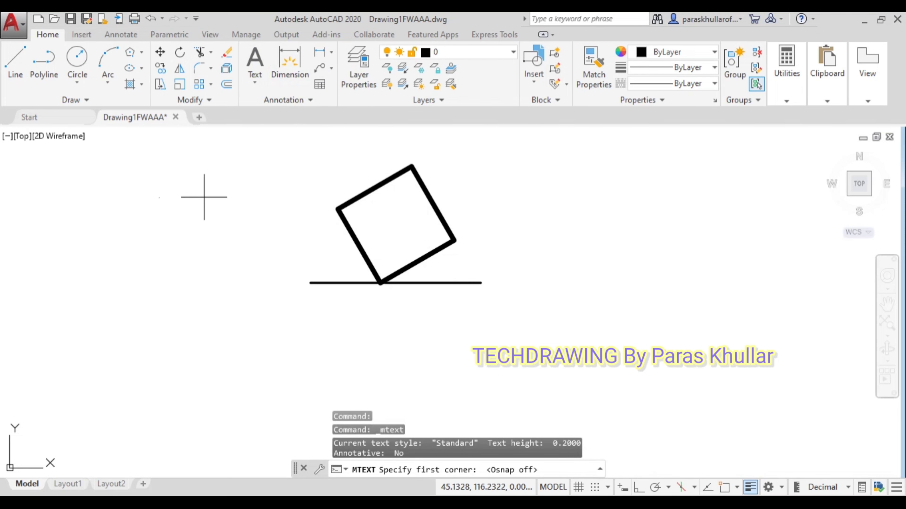
click(314, 195)
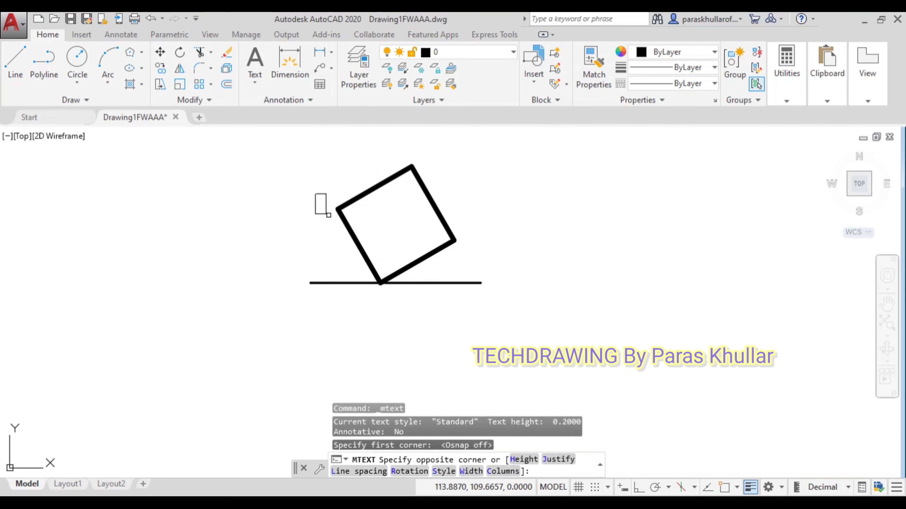
click(333, 213)
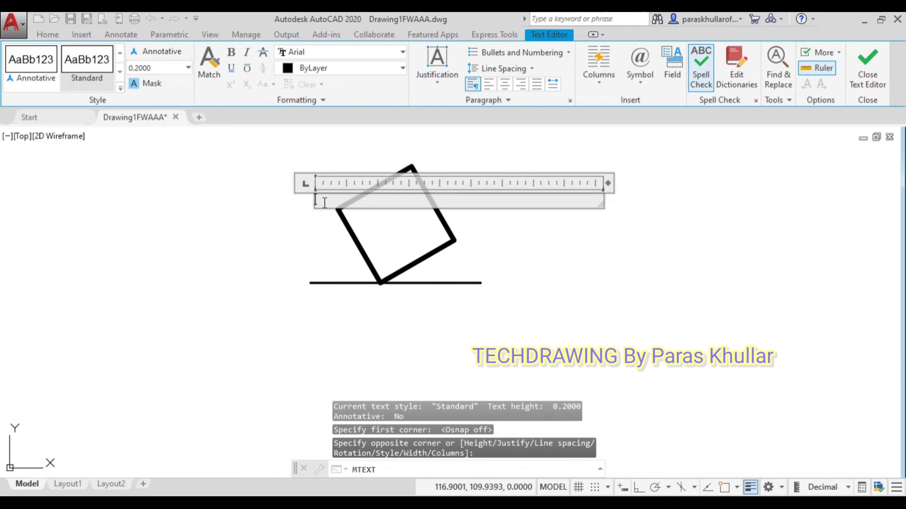
click(321, 201)
text(a)
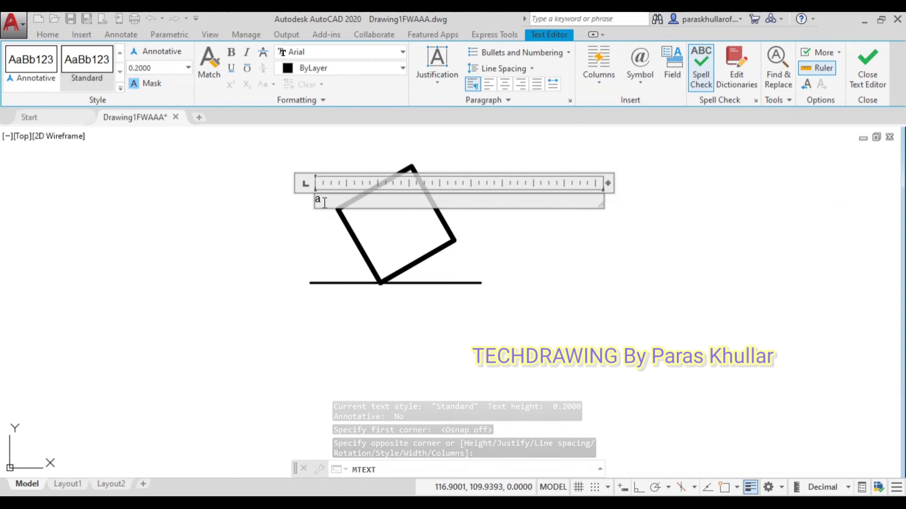
click(323, 202)
- Give the a' label text height 4 and Times New Roman font, then close the editor
drag(323, 202, 313, 196)
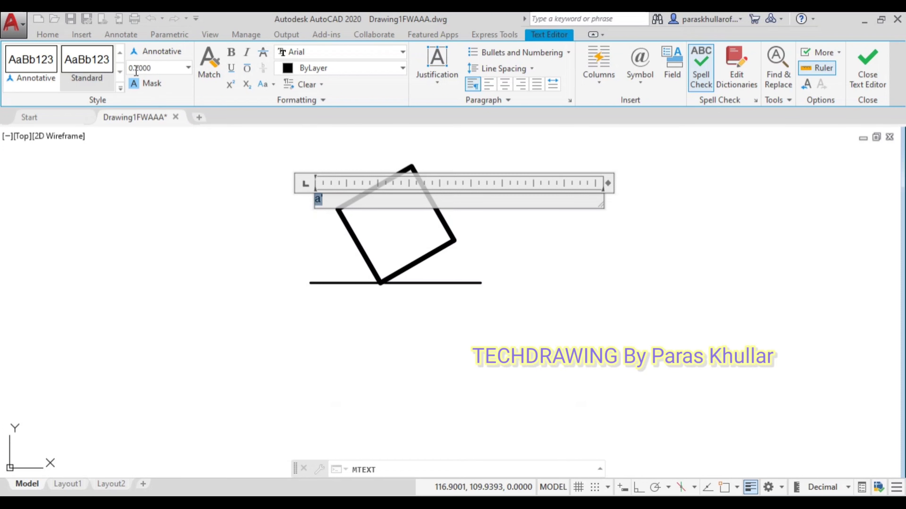
click(150, 67)
key(Return)
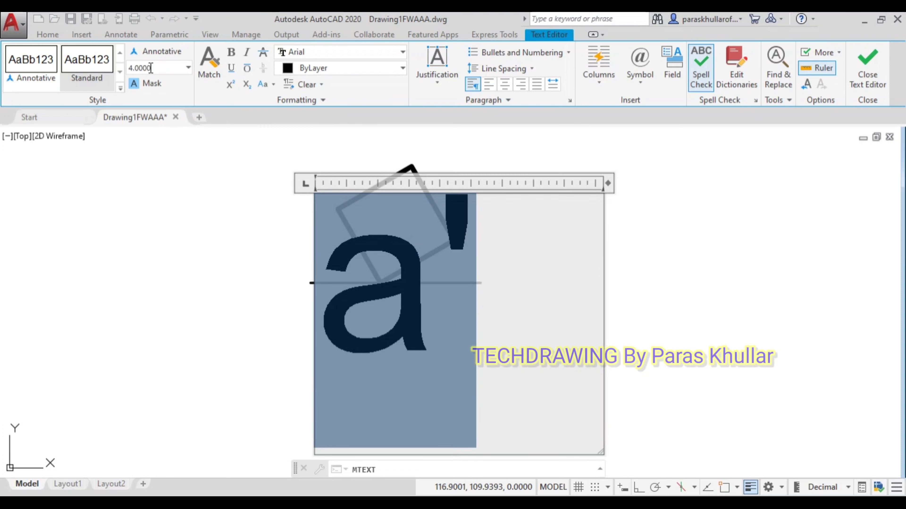
click(293, 53)
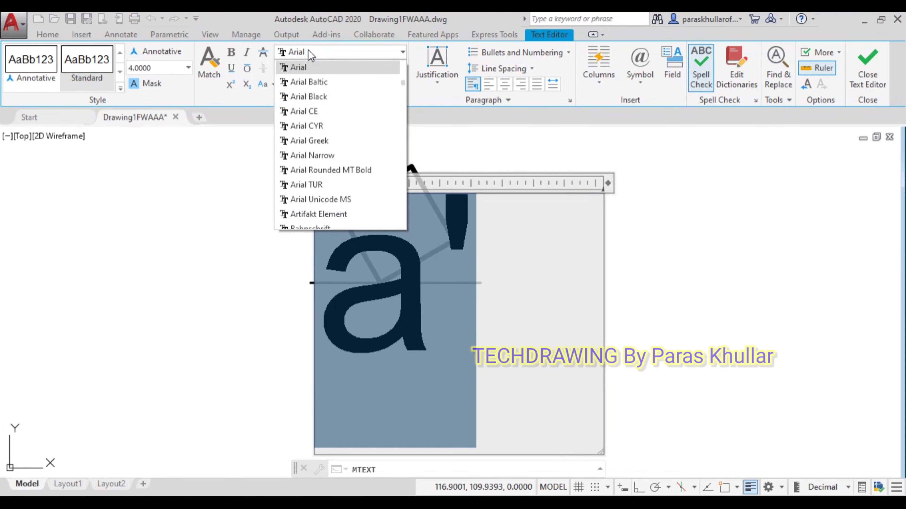
text(times)
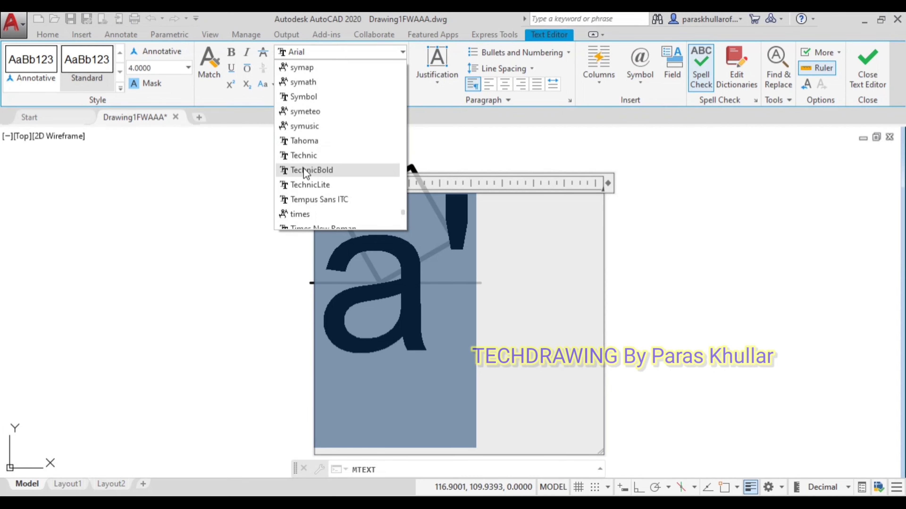
scroll(309, 170, down, 1)
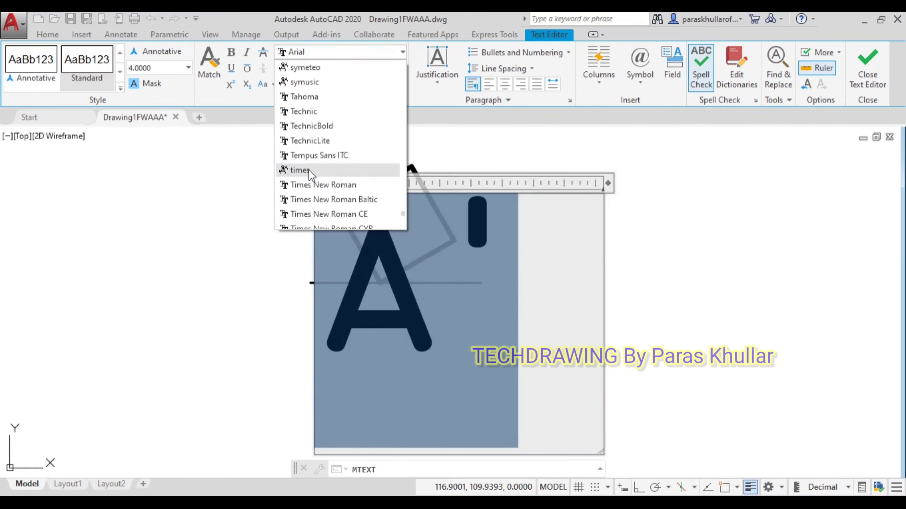
click(317, 185)
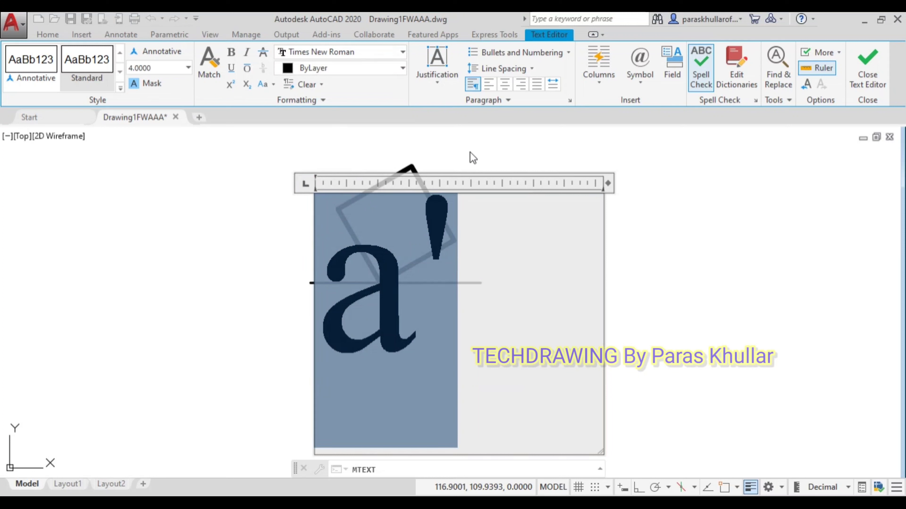
click(474, 141)
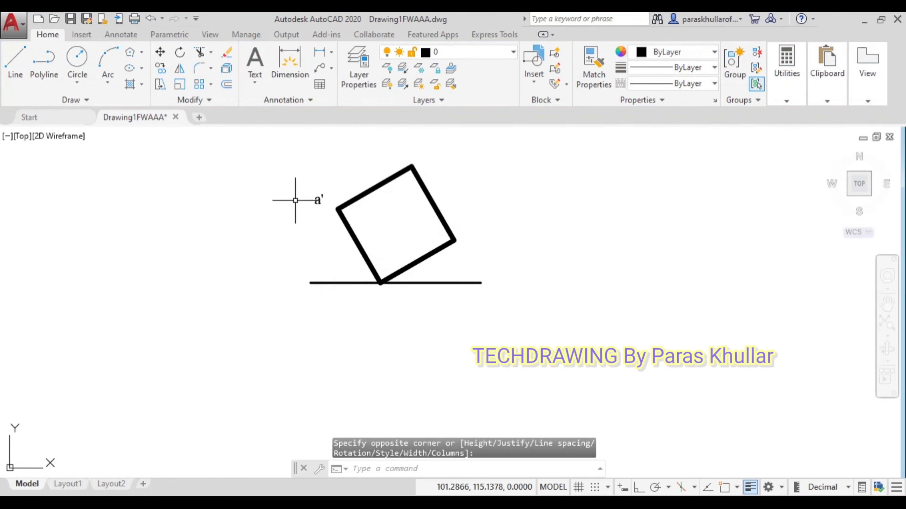
- Position the a' label beside the square's left corner and copy it
click(316, 202)
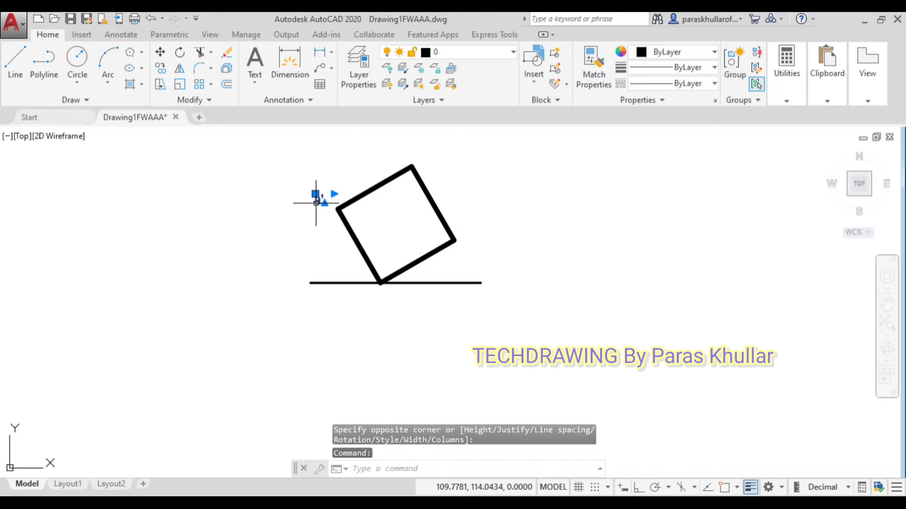
drag(318, 203, 323, 208)
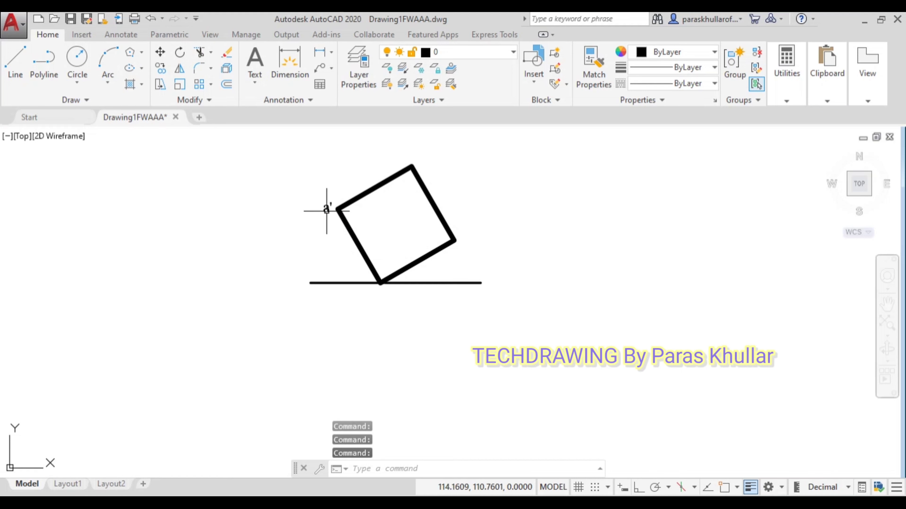
click(323, 206)
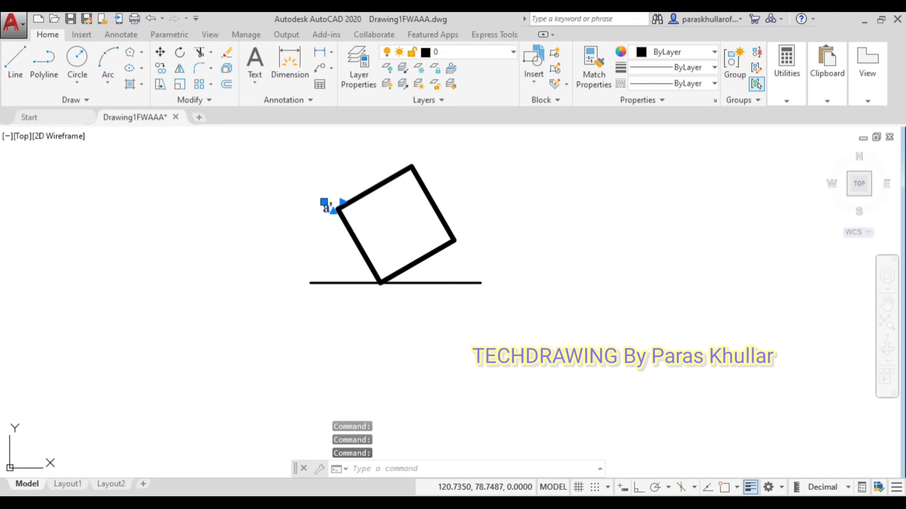
key(ctrl+c)
- Paste copies at the top and right corners and relabel them b' and c'
key(ctrl+v)
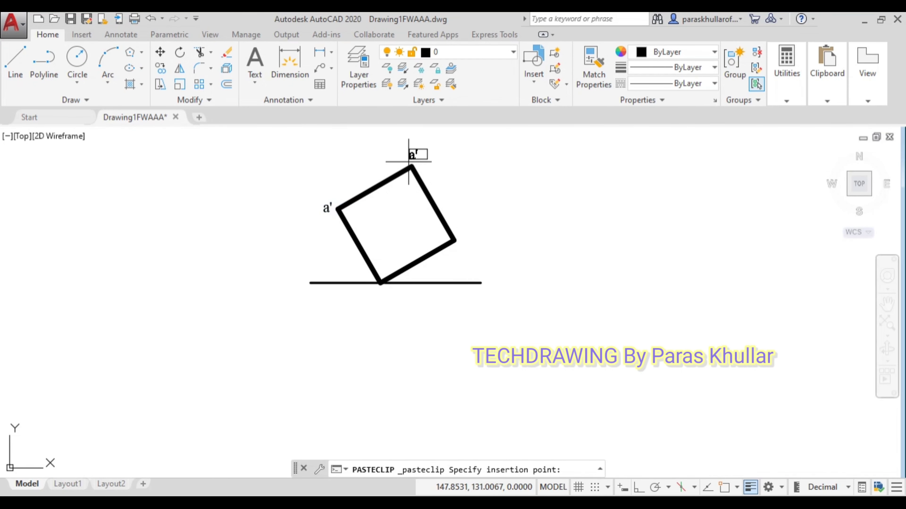
click(413, 156)
double_click(412, 156)
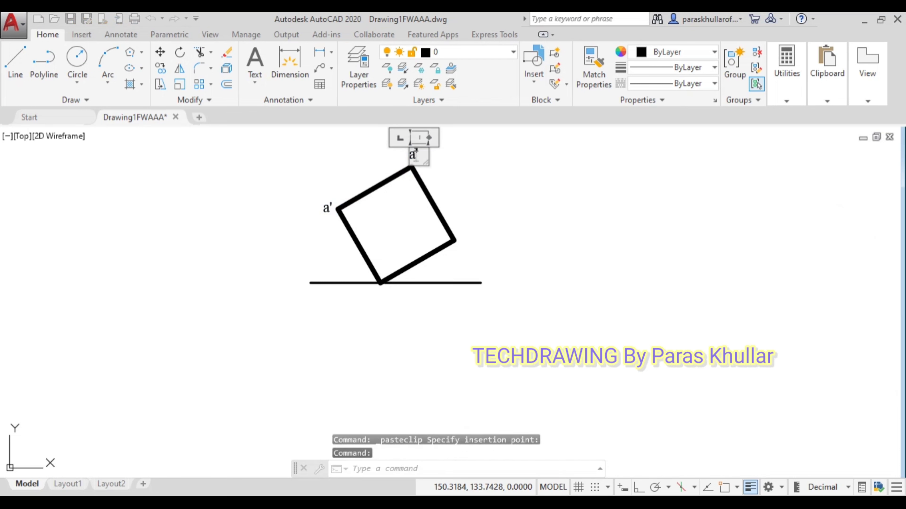
text(b')
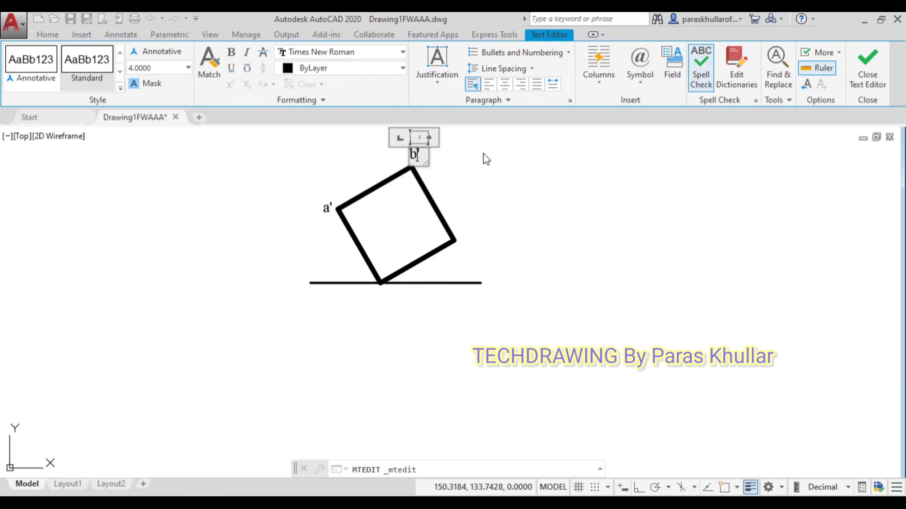
click(484, 154)
key(ctrl+v)
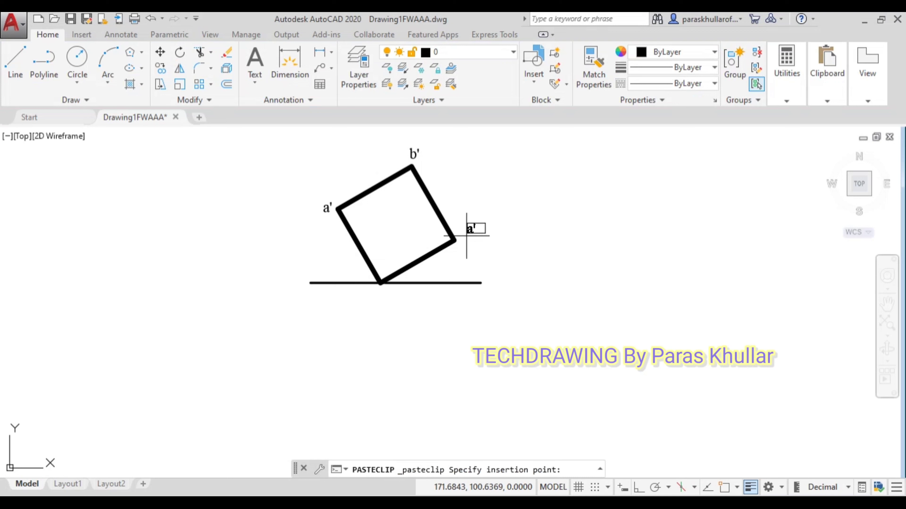
click(460, 247)
double_click(463, 243)
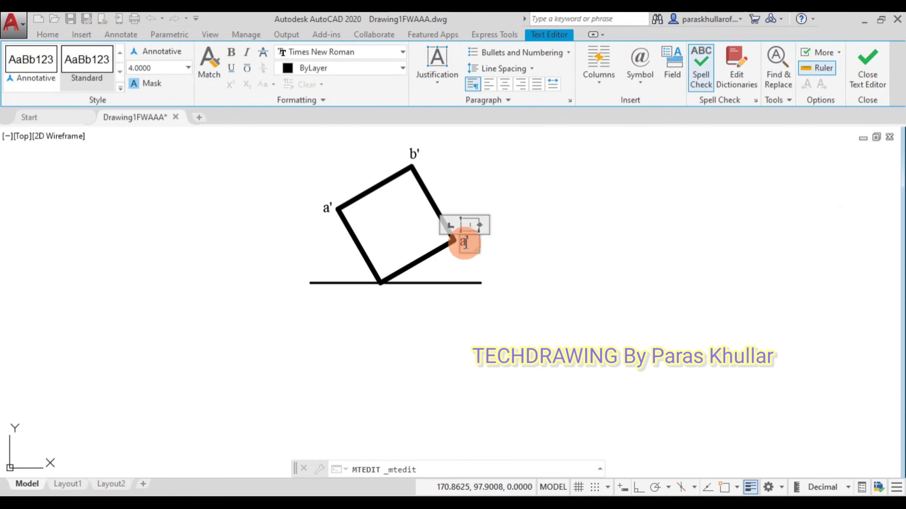
text(c')
click(505, 237)
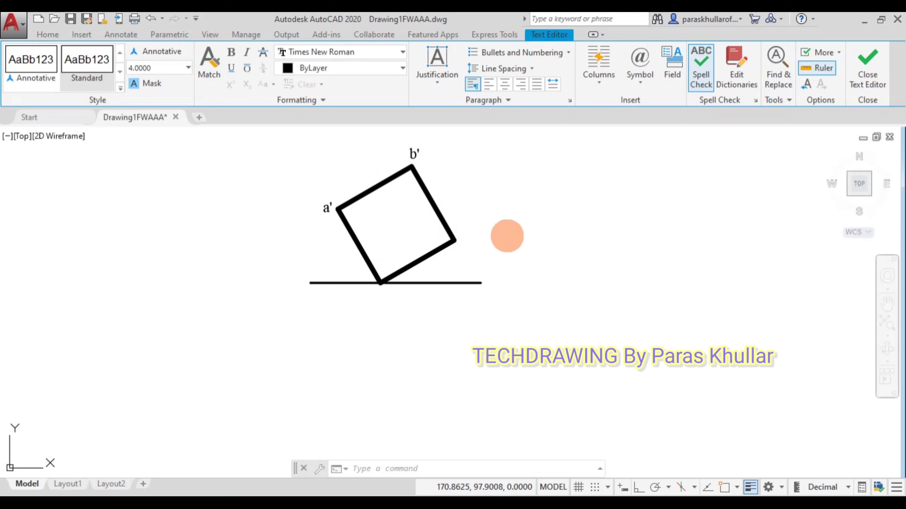
- Paste a copy at the bottom corner on the XY line and relabel it d'
key(ctrl+v)
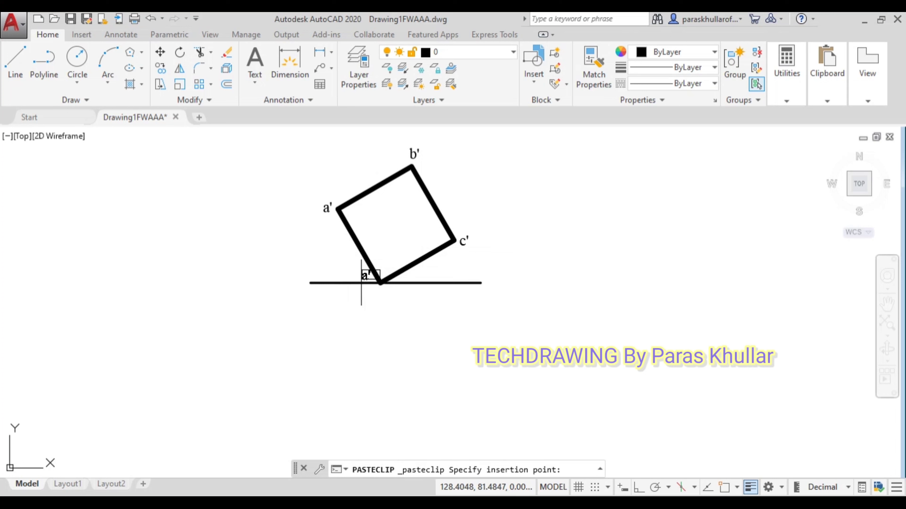
click(363, 279)
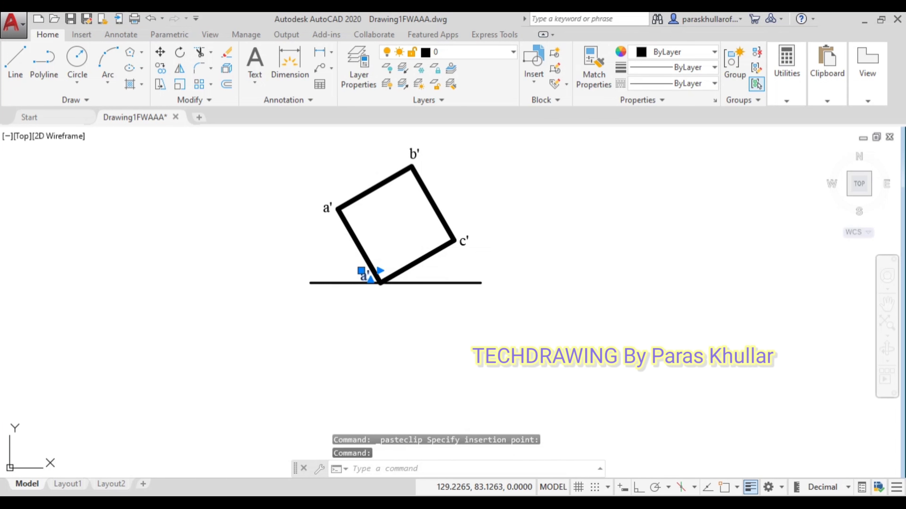
double_click(363, 277)
text(d)
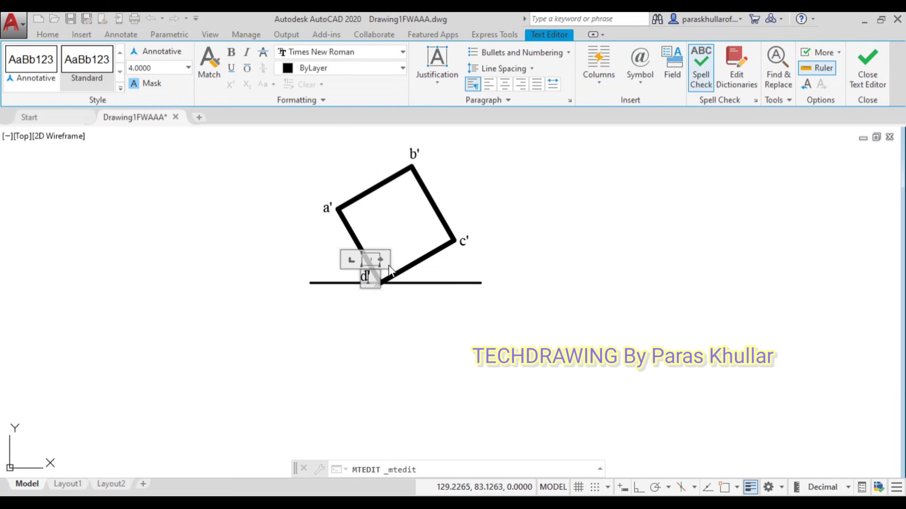
click(508, 256)
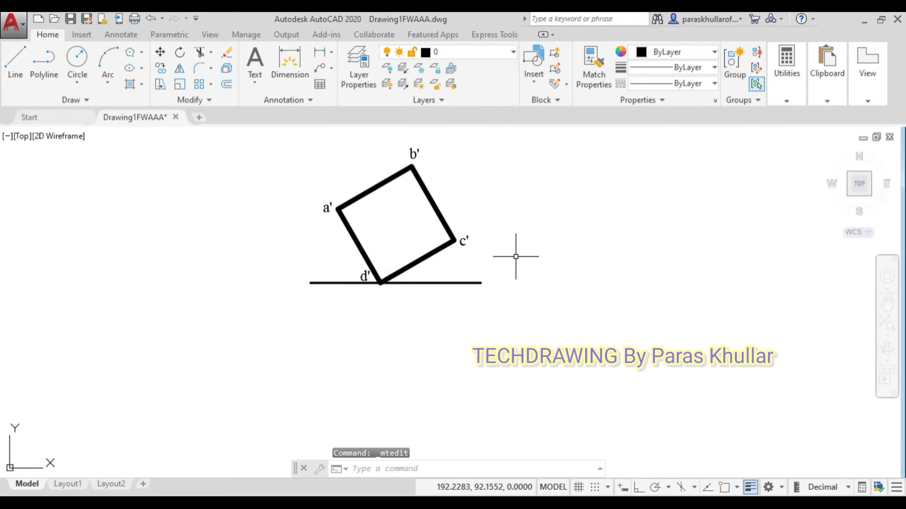
key(ctrl+v)
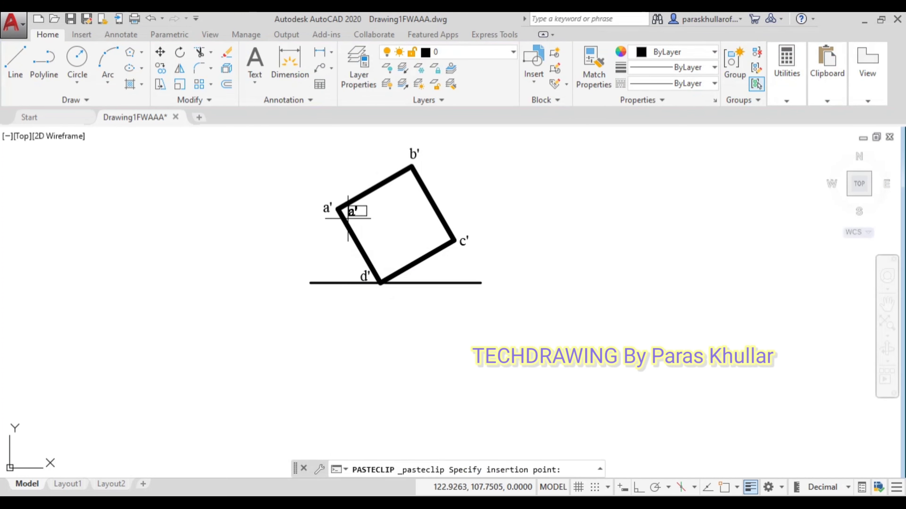
- Place label copies just inside corners a' and b', relabelled p' and q'
click(348, 212)
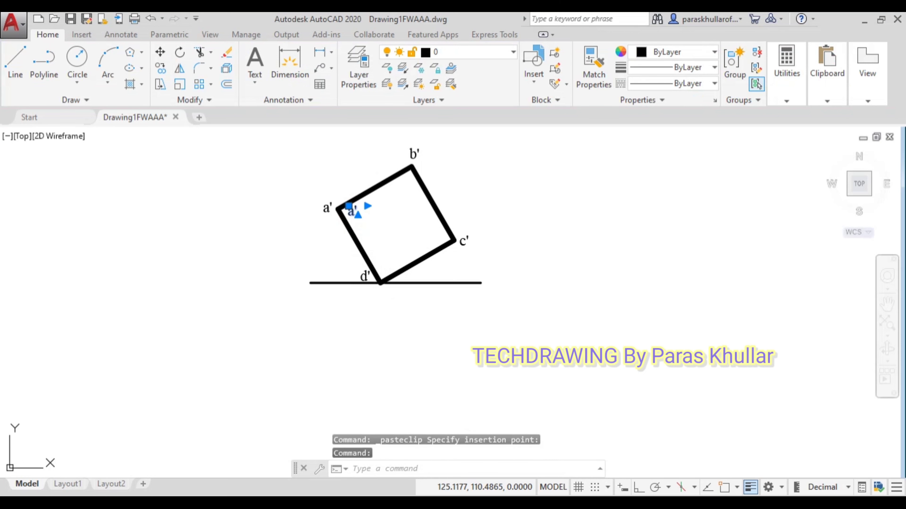
double_click(352, 213)
click(351, 214)
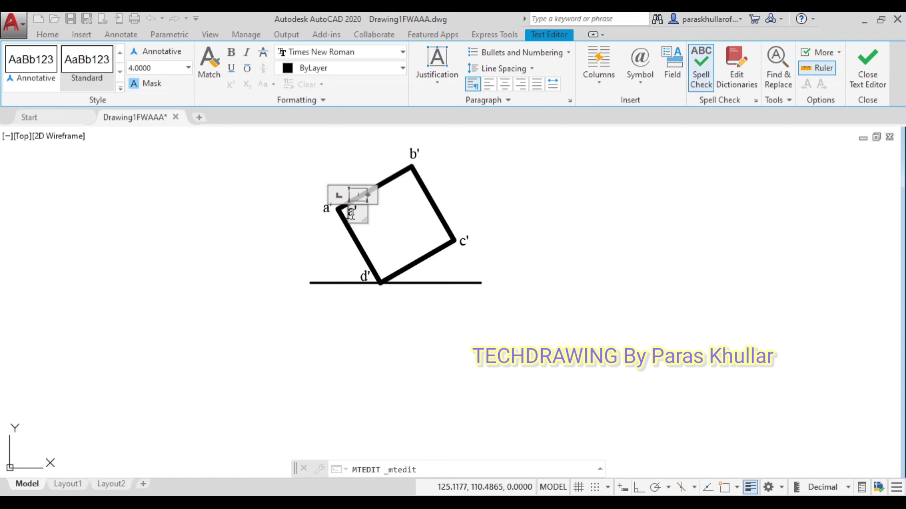
text(p)
click(381, 226)
key(ctrl+v)
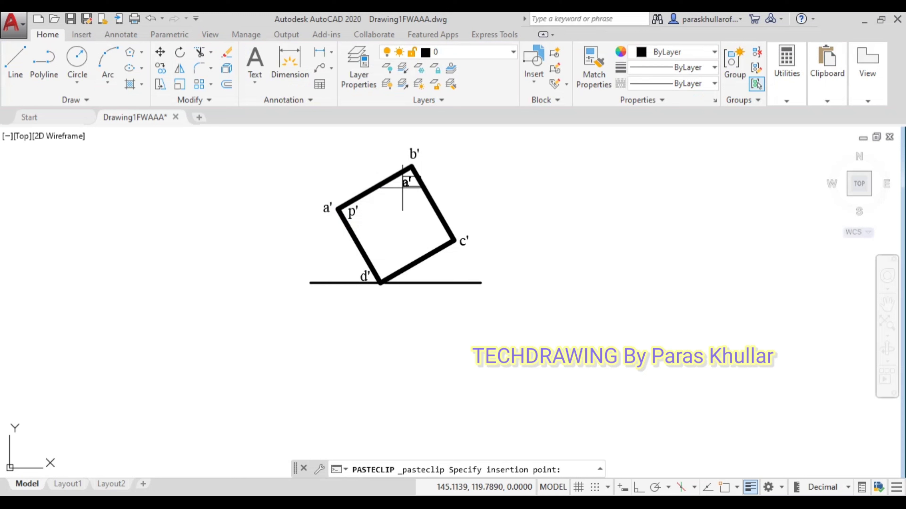
click(405, 184)
double_click(404, 185)
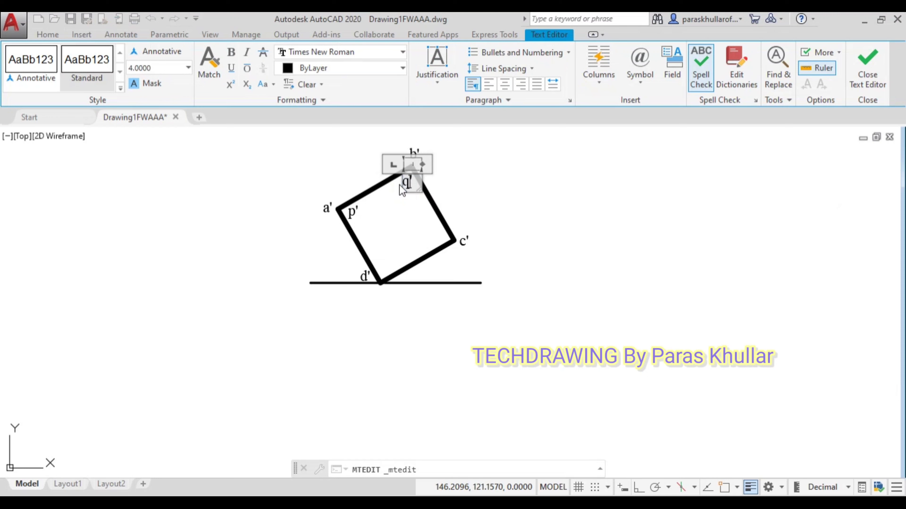
text(q)
click(453, 182)
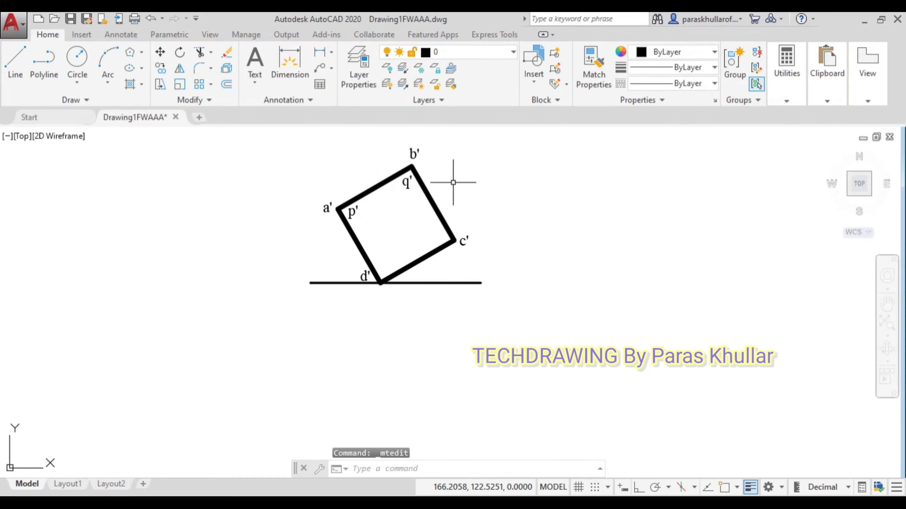
- Place label copies just inside corners c' and d', relabelled r' and s'
key(ctrl+v)
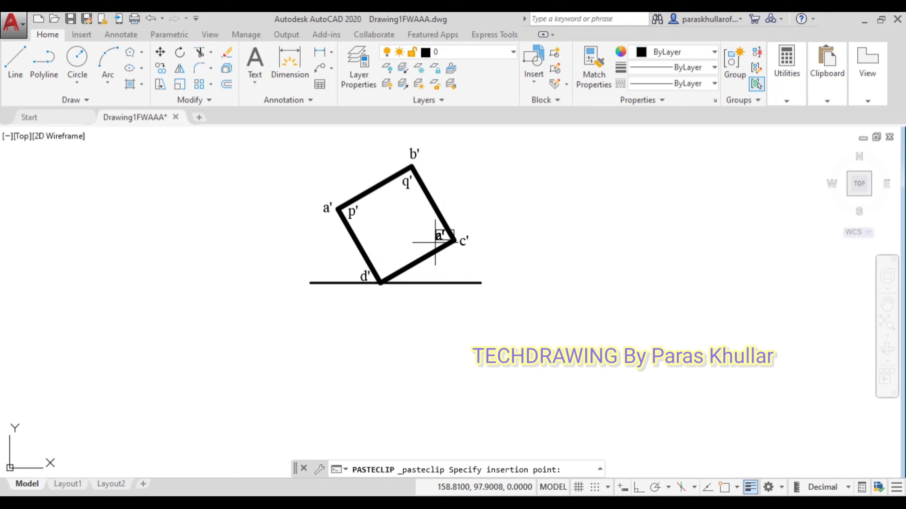
click(433, 241)
click(439, 236)
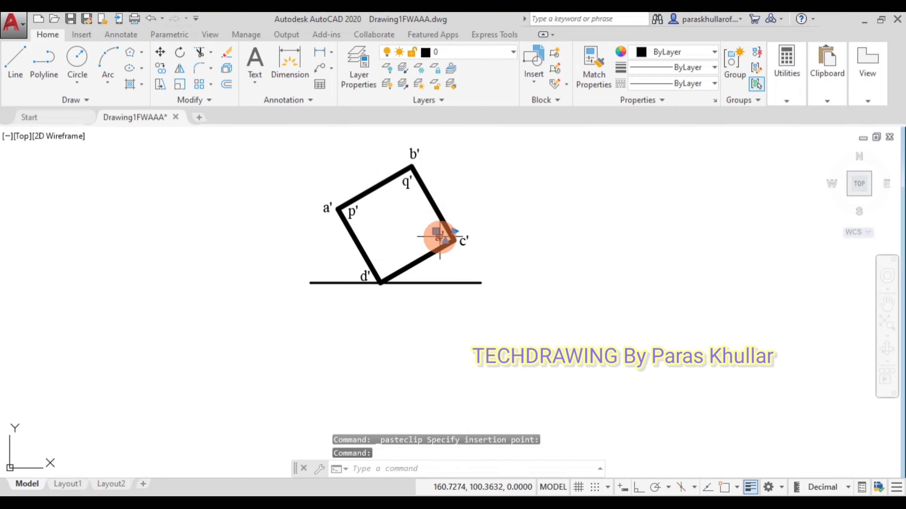
double_click(439, 237)
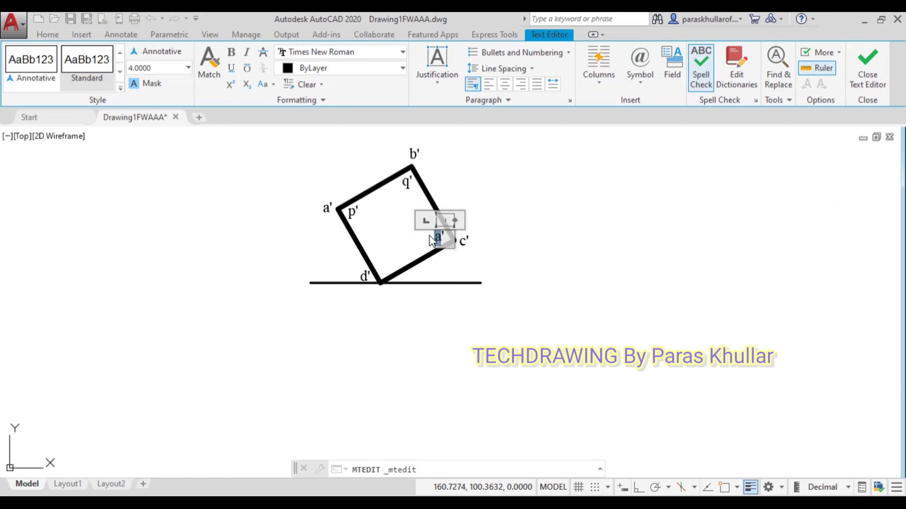
text(r)
click(533, 198)
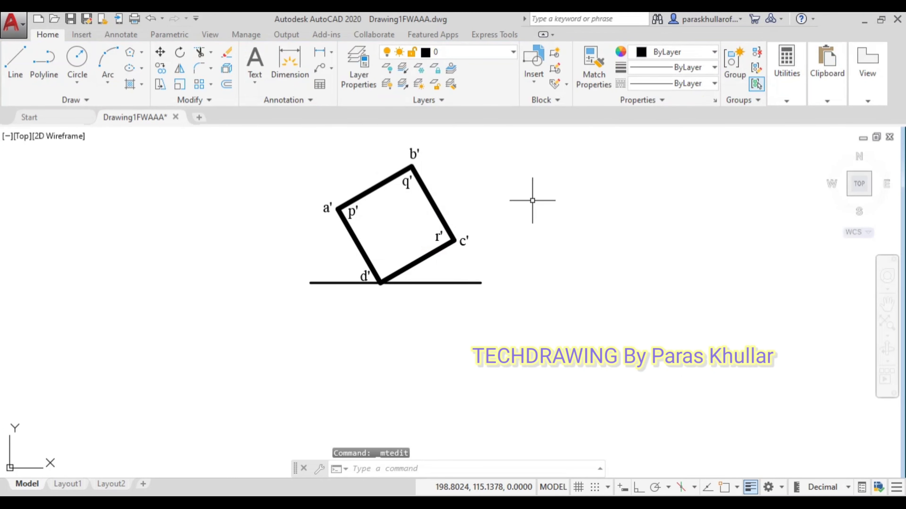
key(ctrl+v)
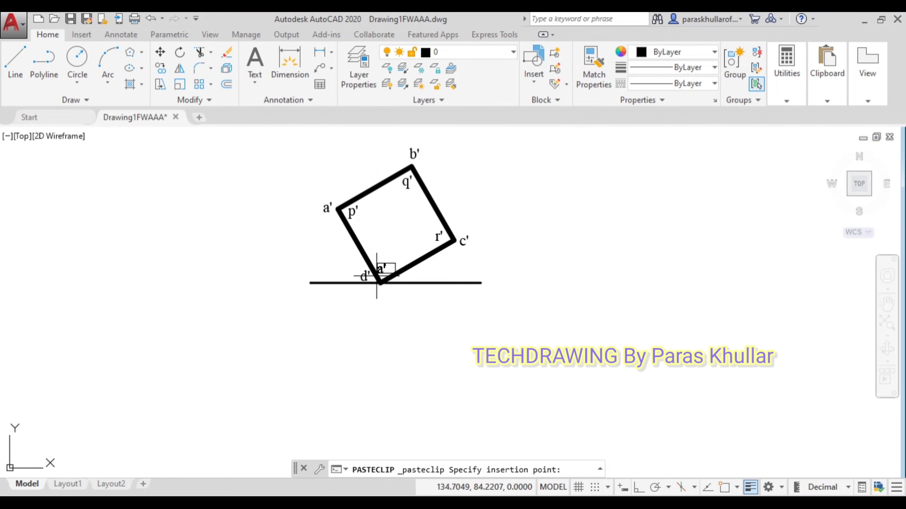
click(381, 269)
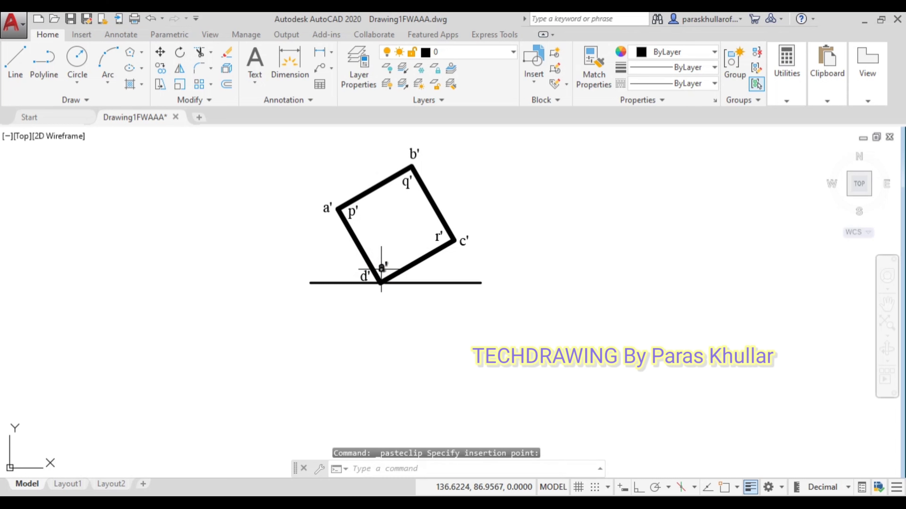
double_click(381, 269)
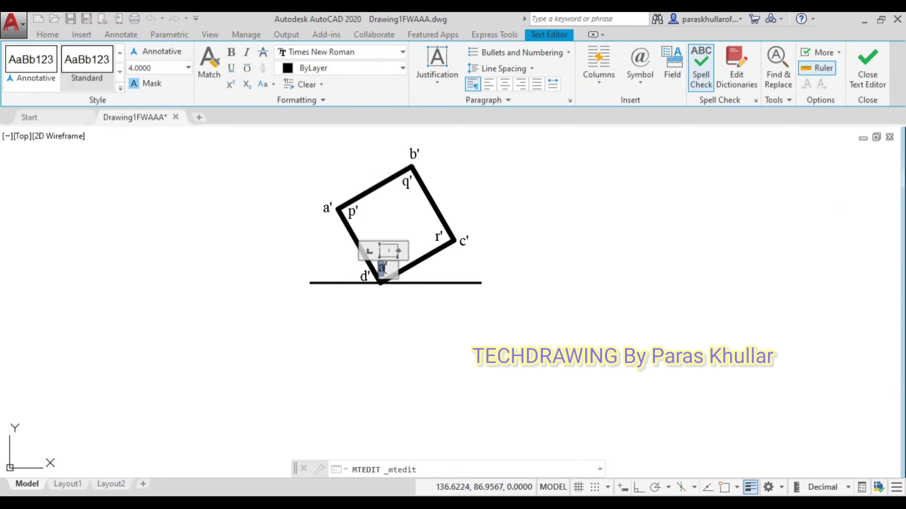
text(s)
click(461, 195)
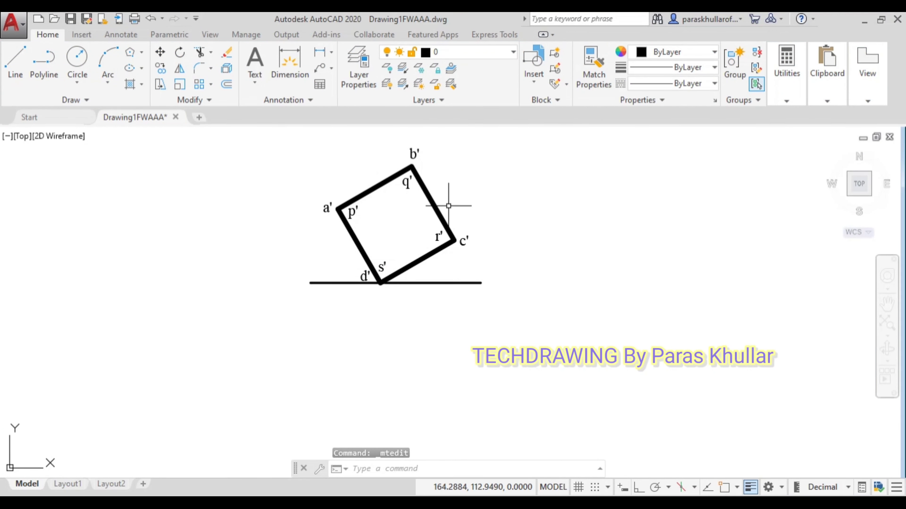
- Label the XY line's left end X using a pasted copy of the label
key(ctrl+v)
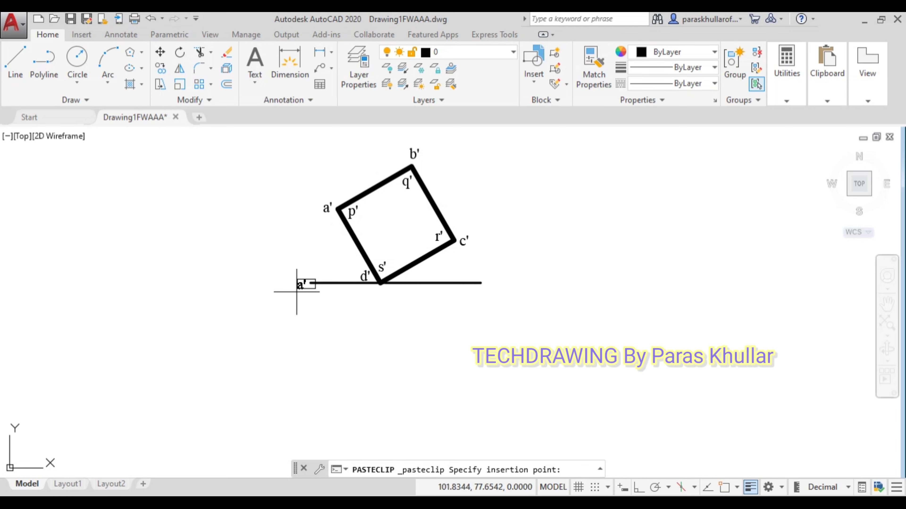
click(298, 289)
double_click(300, 285)
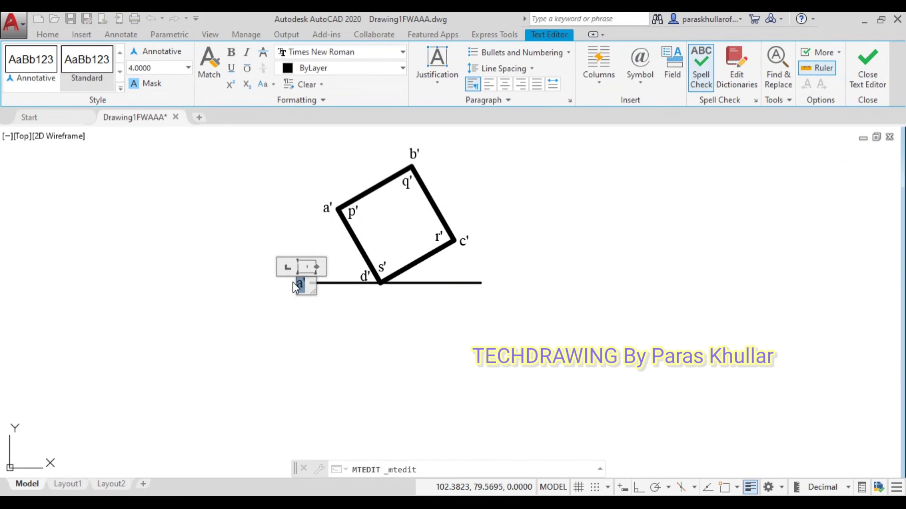
key(Delete)
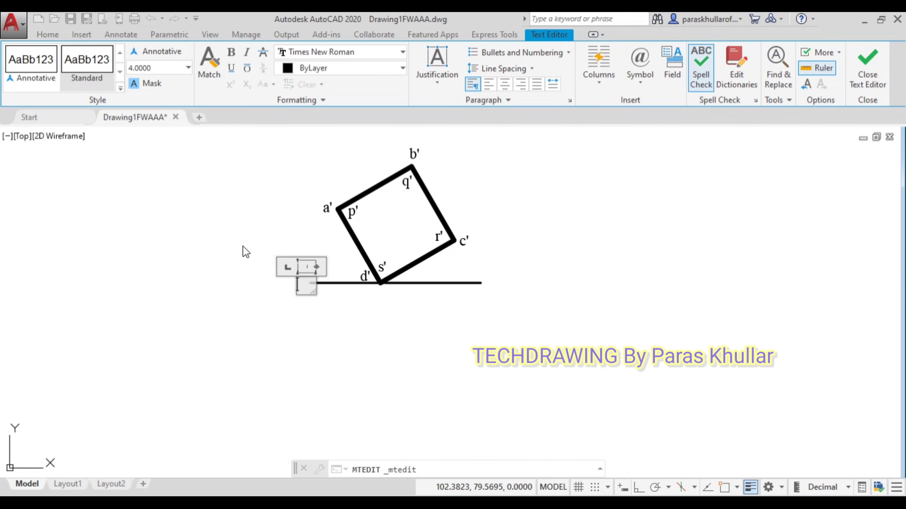
click(242, 233)
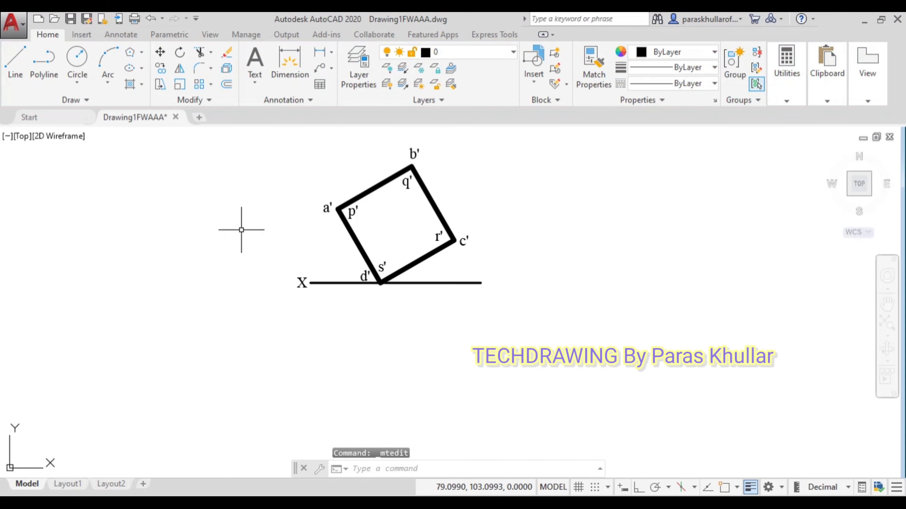
key(ctrl+v)
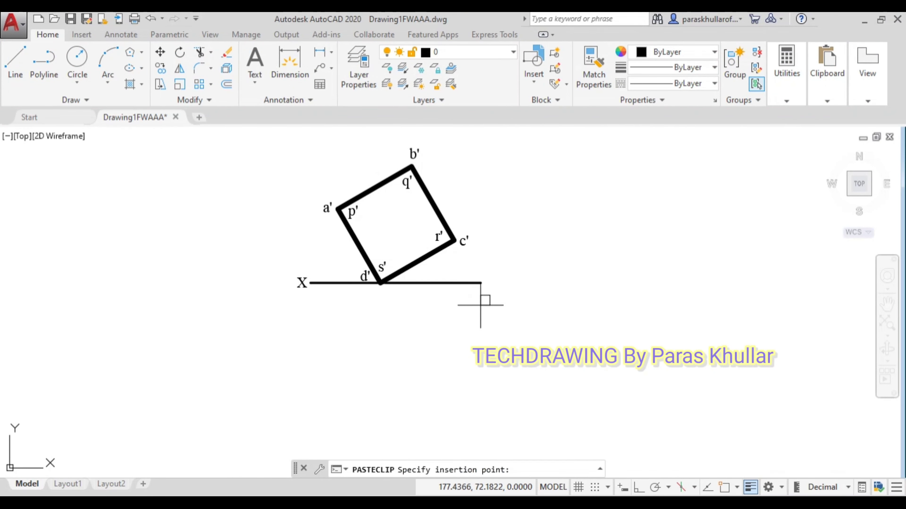
key(Escape)
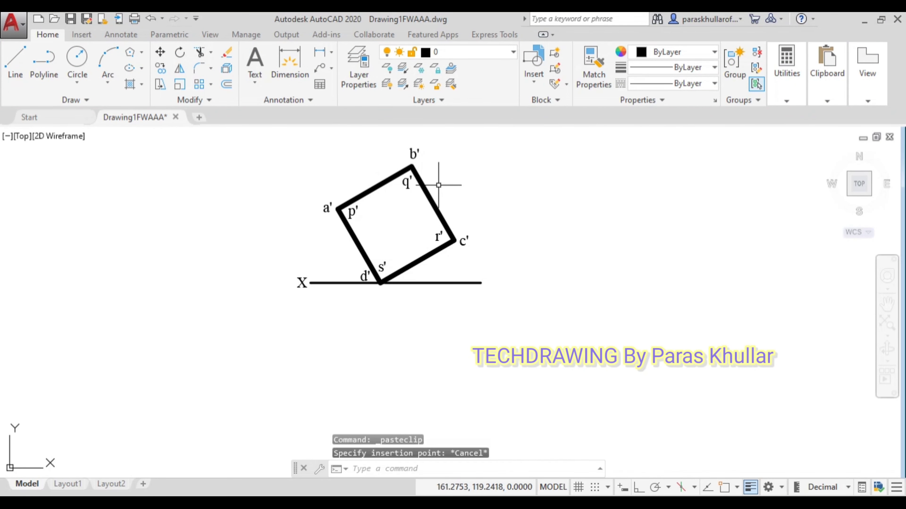
- Copy the b' label to the XY line's right end and change it to Y
click(413, 158)
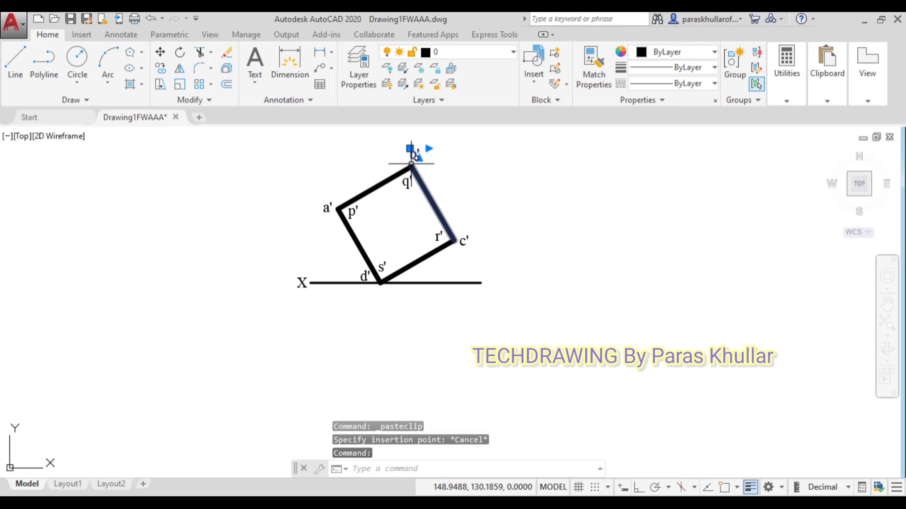
key(ctrl+c)
key(ctrl+v)
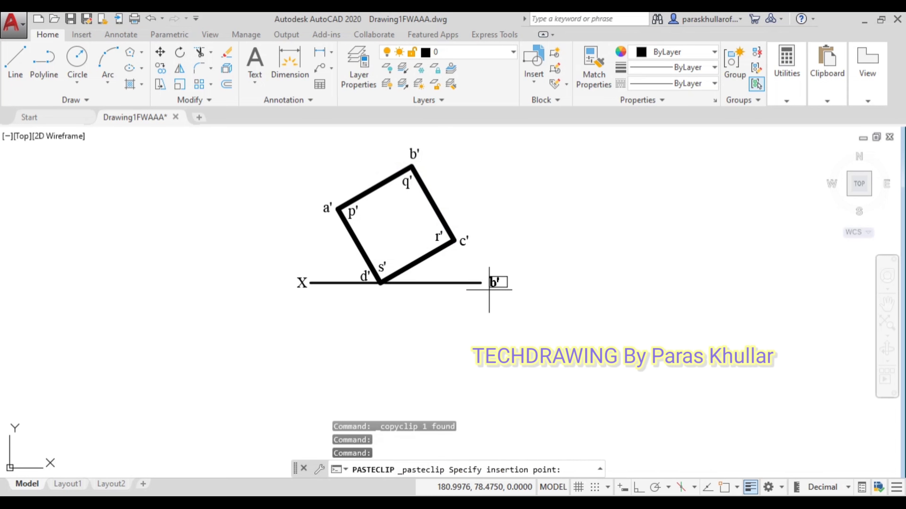
click(492, 287)
double_click(492, 284)
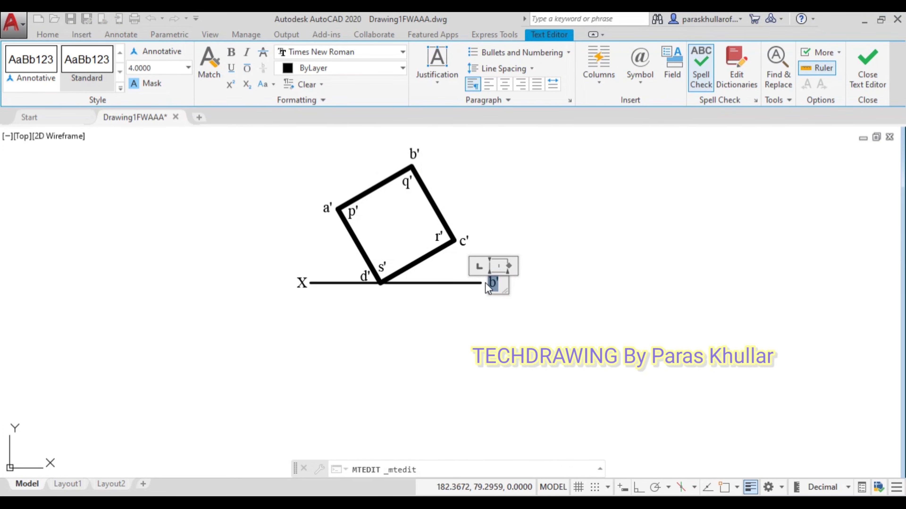
text(Y)
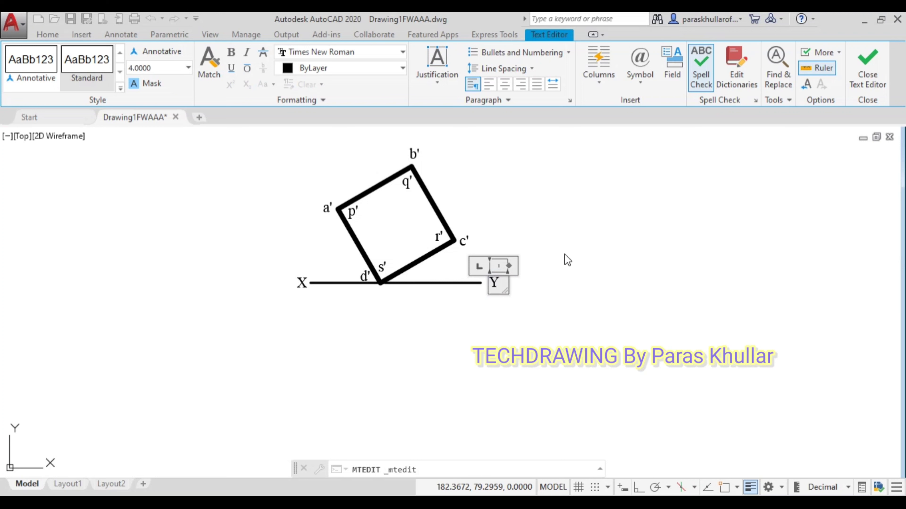
click(565, 259)
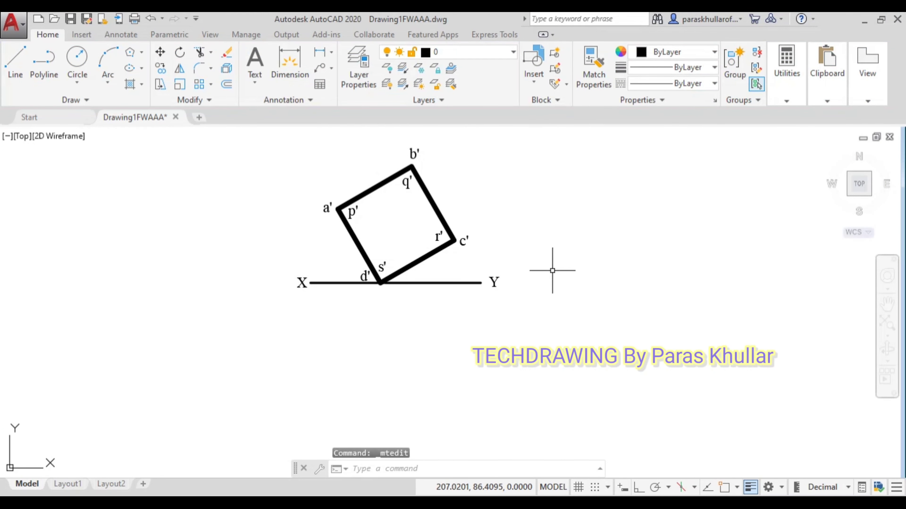
- Shift the view up, turn on OSNAP and ORTHO, and start the Line command
scroll(567, 327, down, 2)
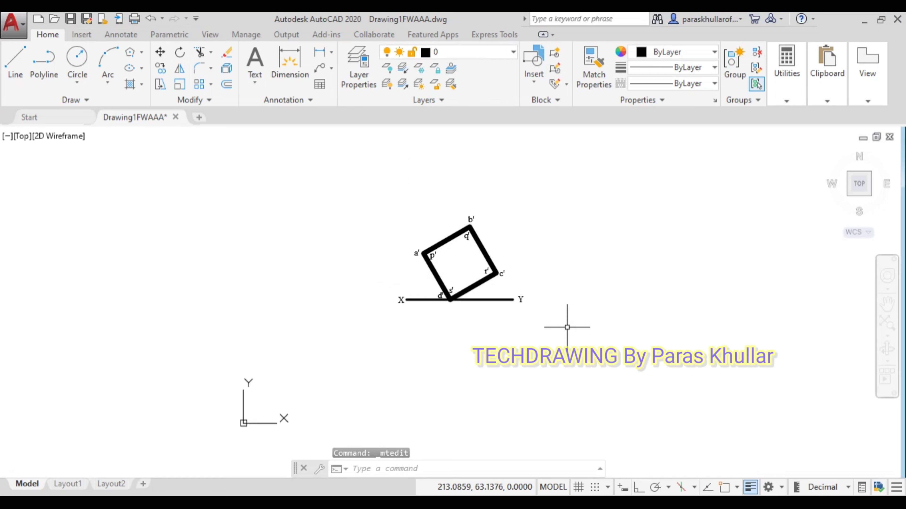
scroll(567, 327, up, 2)
middle_drag(543, 328, 545, 315)
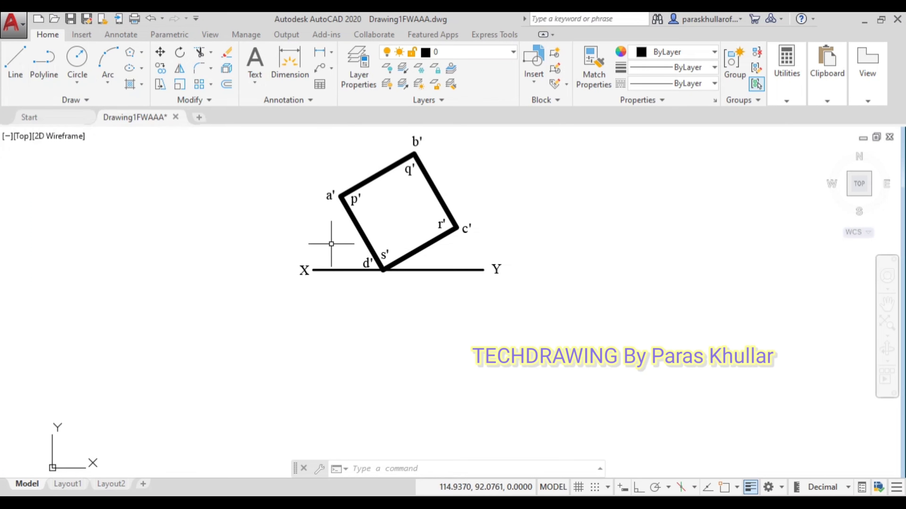
click(725, 488)
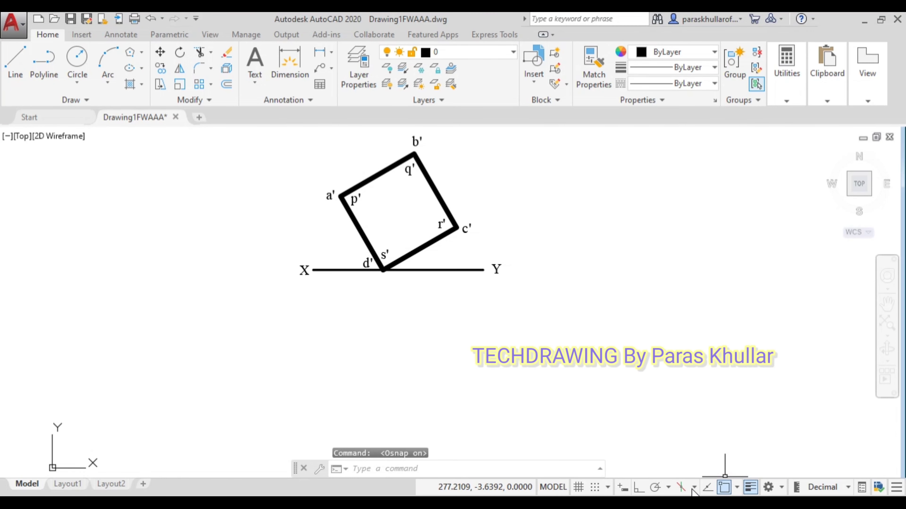
click(638, 488)
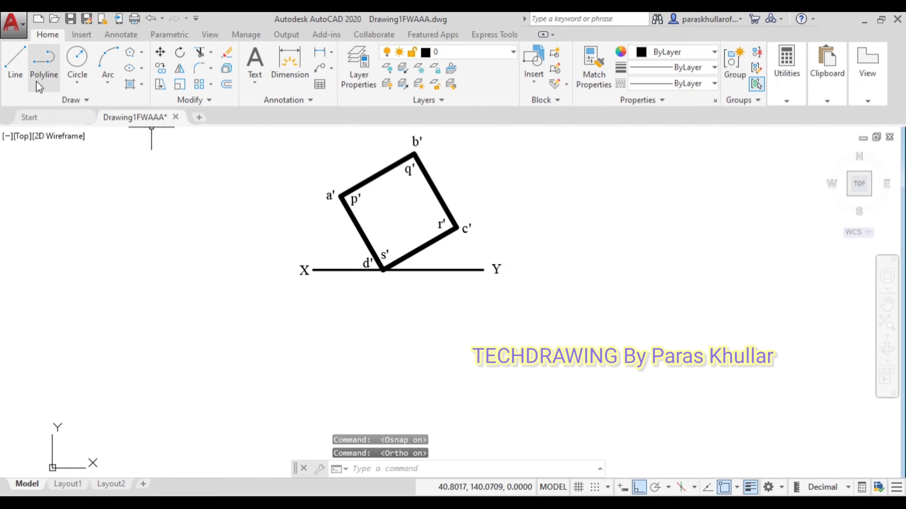
click(13, 62)
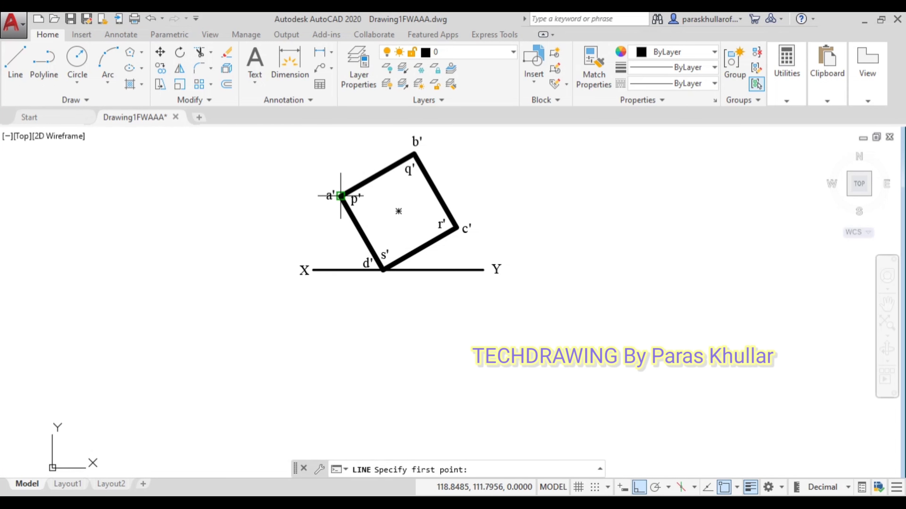
- Draw vertical projectors from corners a' and d' down past the XY line
click(341, 196)
middle_drag(356, 374, 367, 308)
scroll(364, 343, down, 2)
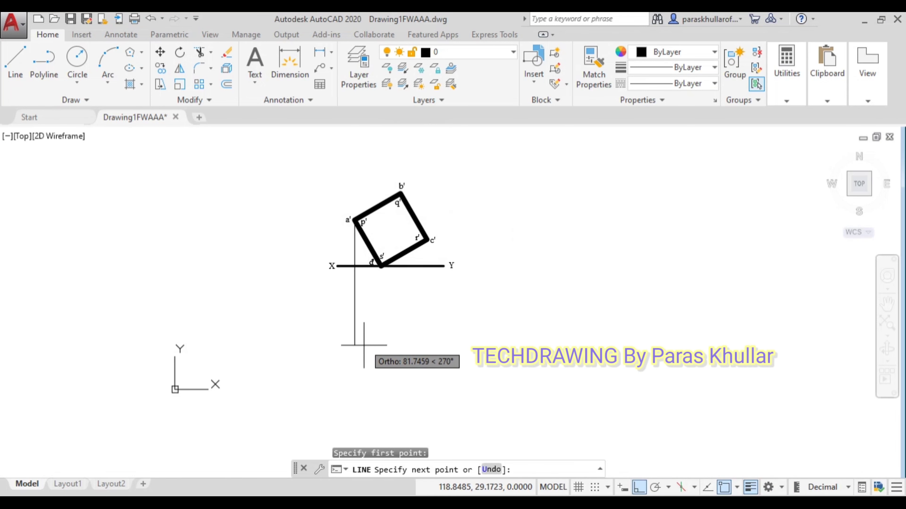
click(351, 390)
right_click(532, 247)
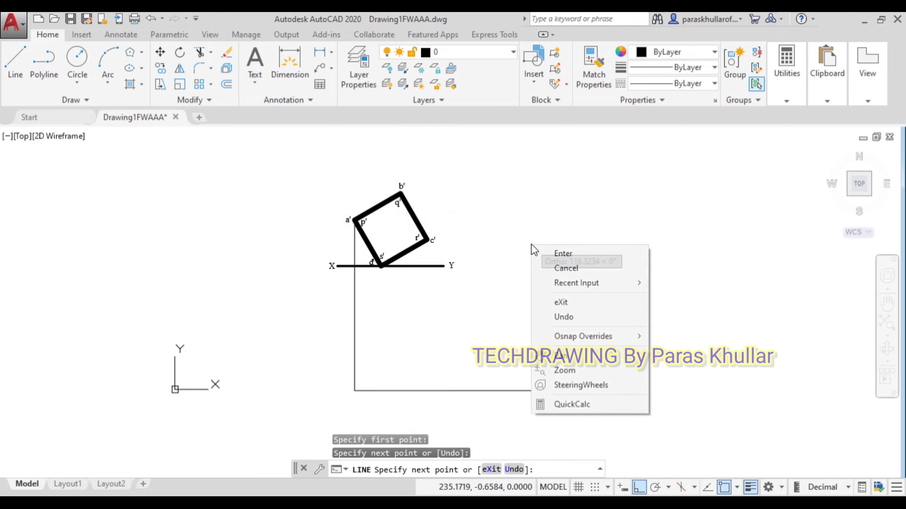
click(563, 254)
right_click(556, 232)
click(570, 236)
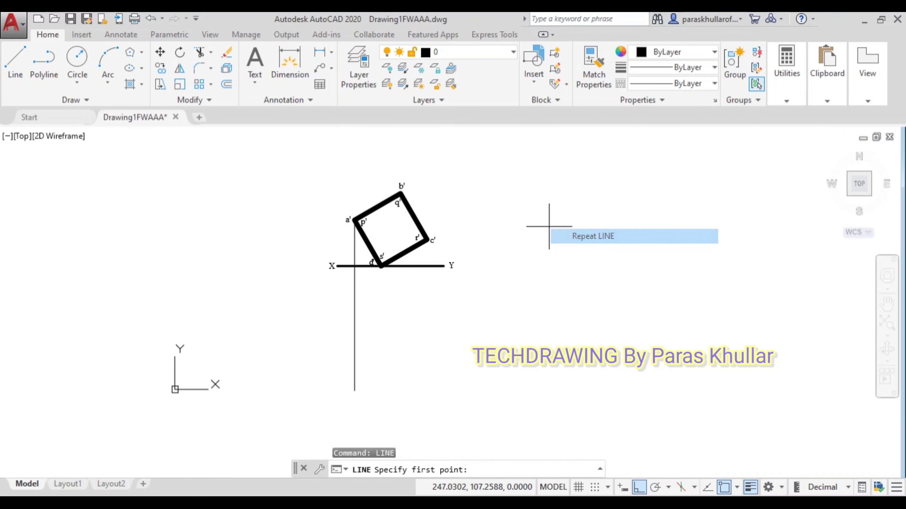
click(381, 265)
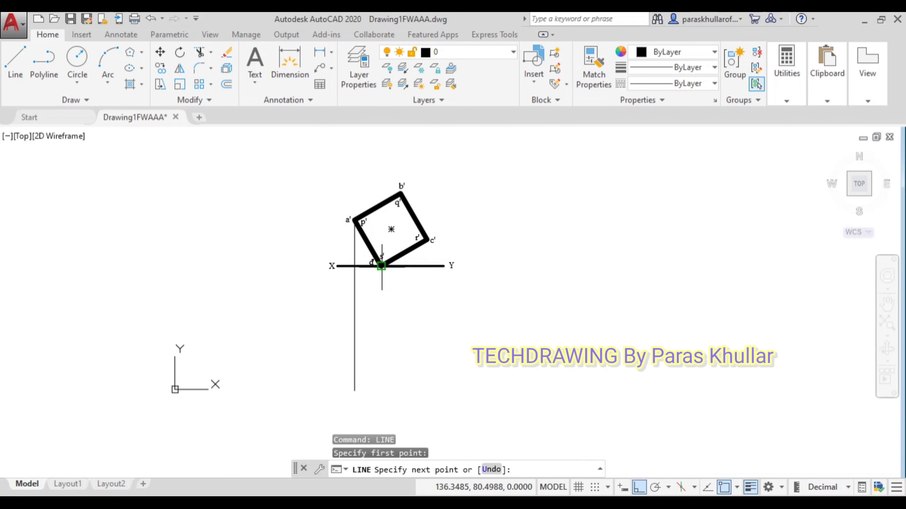
click(384, 391)
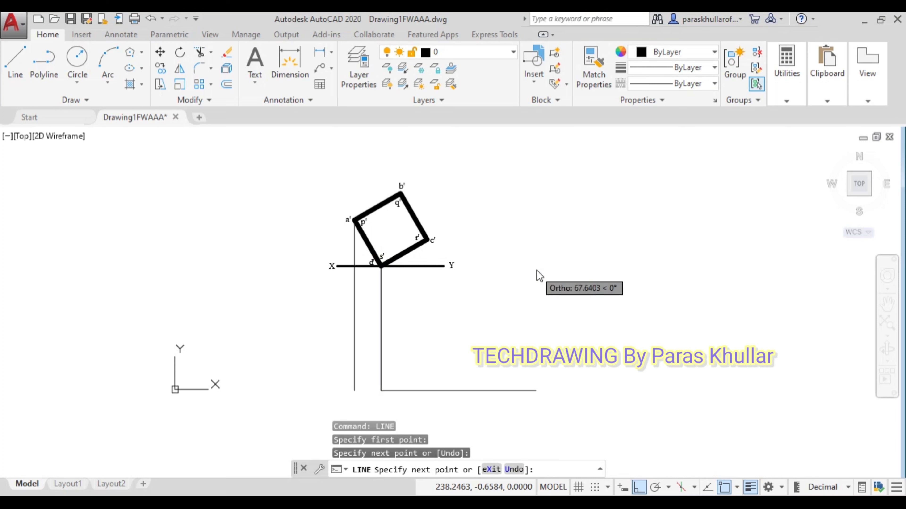
right_click(538, 275)
click(556, 280)
right_click(560, 236)
click(588, 244)
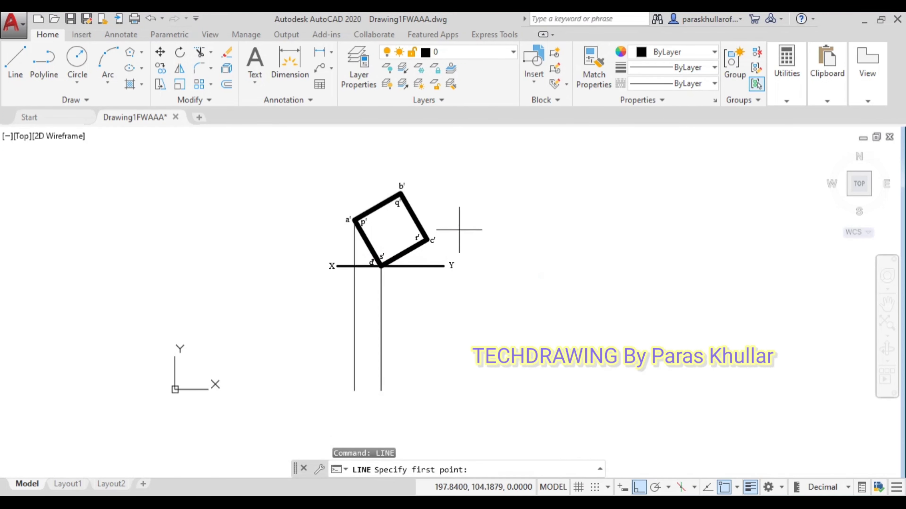
- Draw vertical projectors from corners b' and c' down past the XY line
click(401, 193)
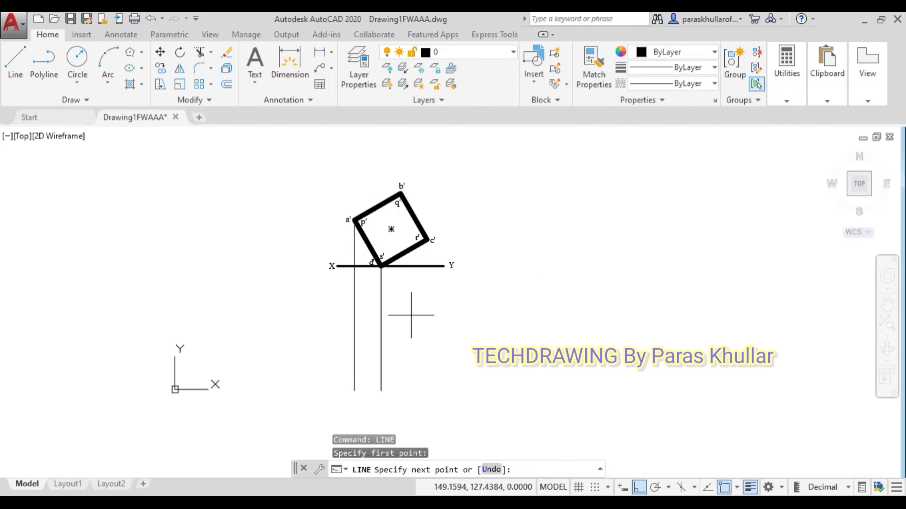
click(400, 396)
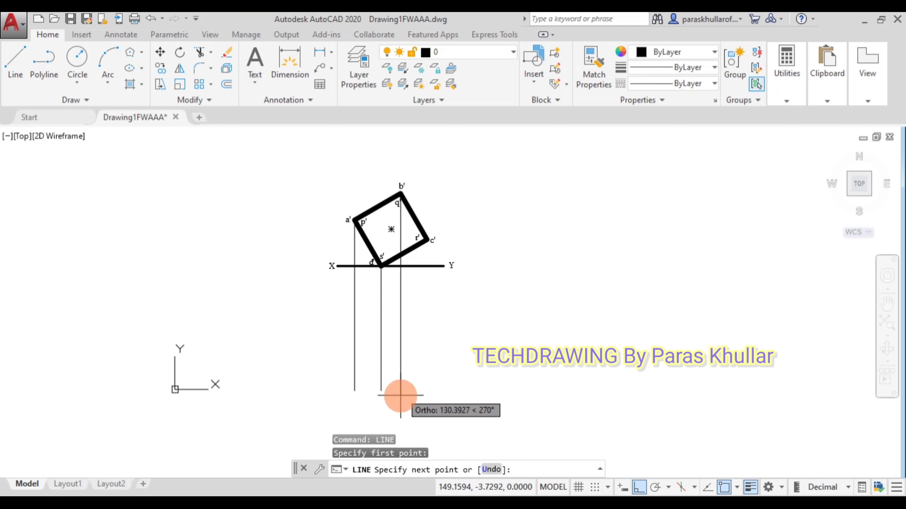
right_click(586, 196)
click(610, 205)
right_click(590, 161)
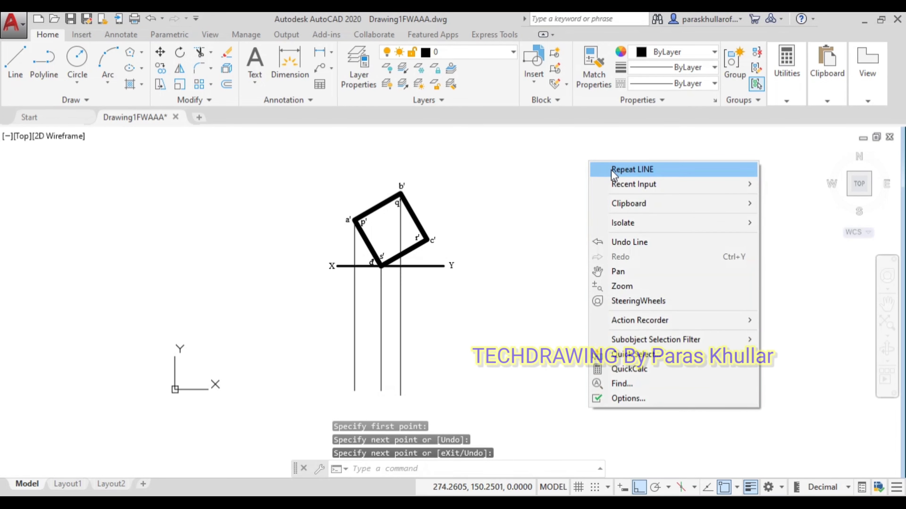
click(610, 169)
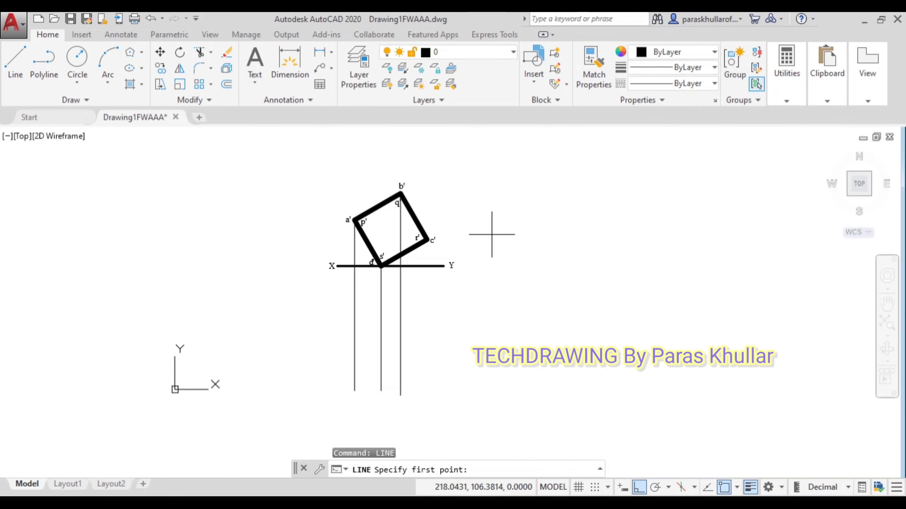
click(427, 239)
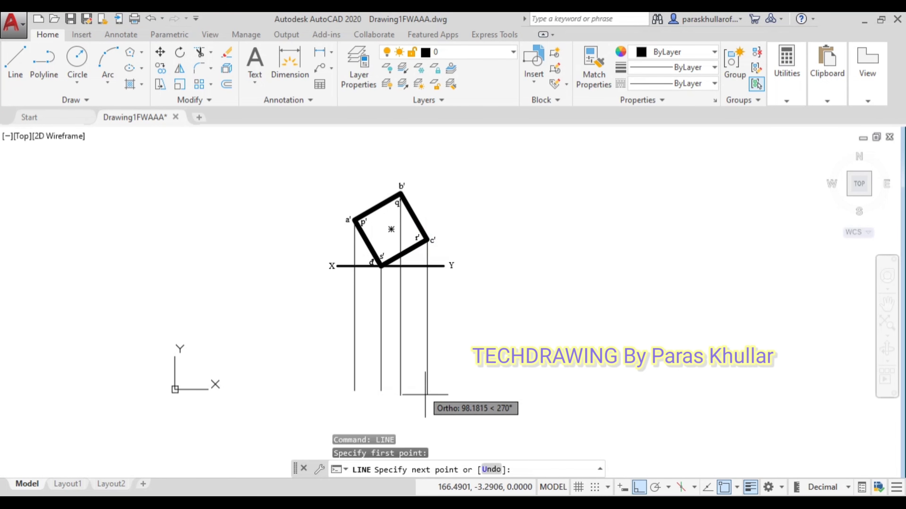
click(426, 403)
right_click(552, 267)
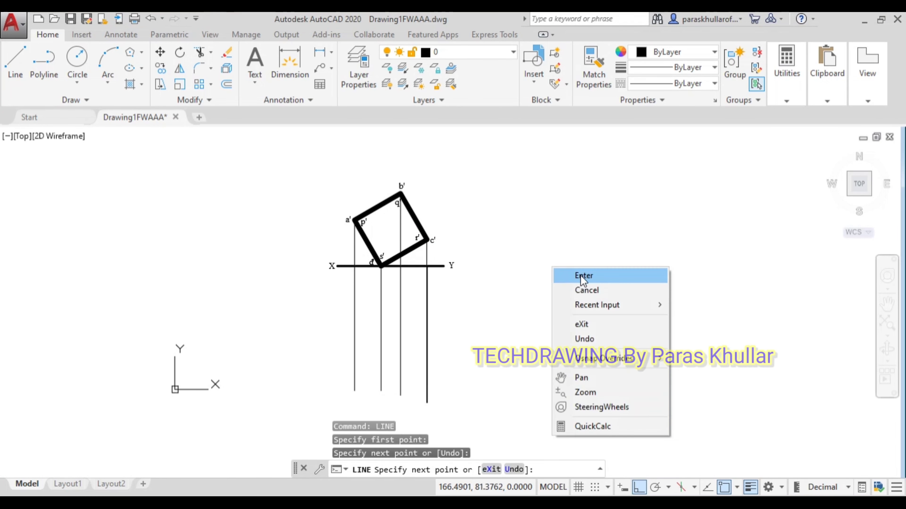
click(582, 276)
- Open the q' label in the text editor and close it again
scroll(402, 230, up, 2)
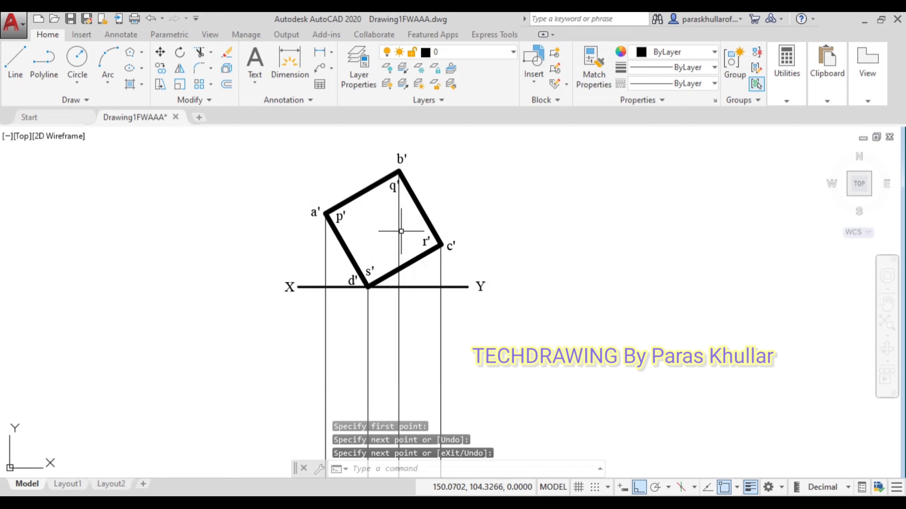
click(392, 186)
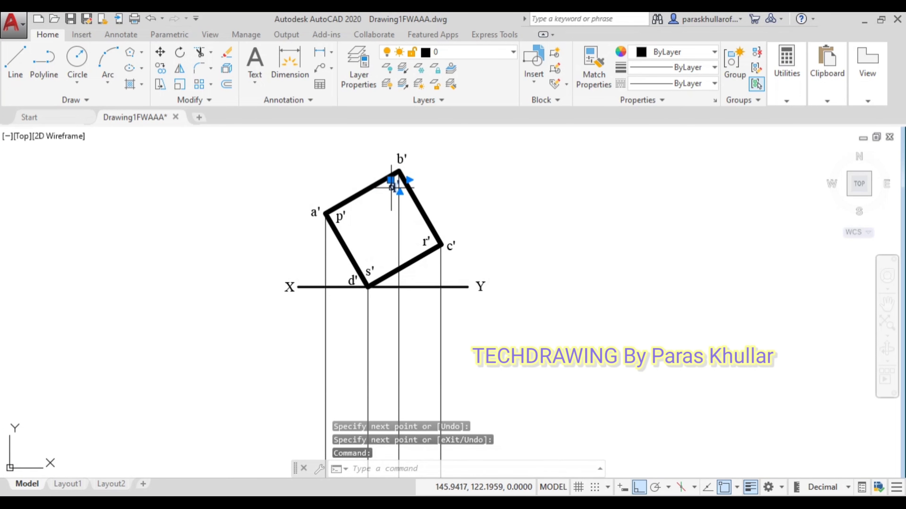
double_click(392, 187)
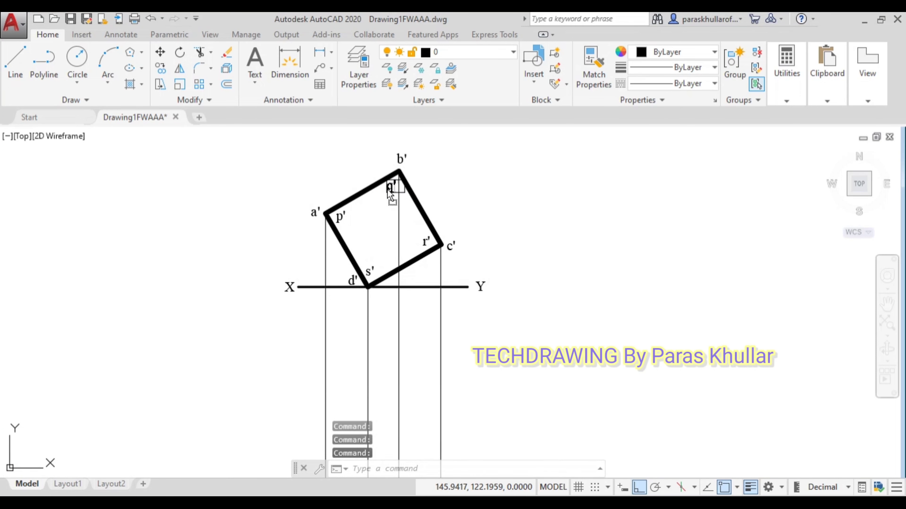
click(453, 178)
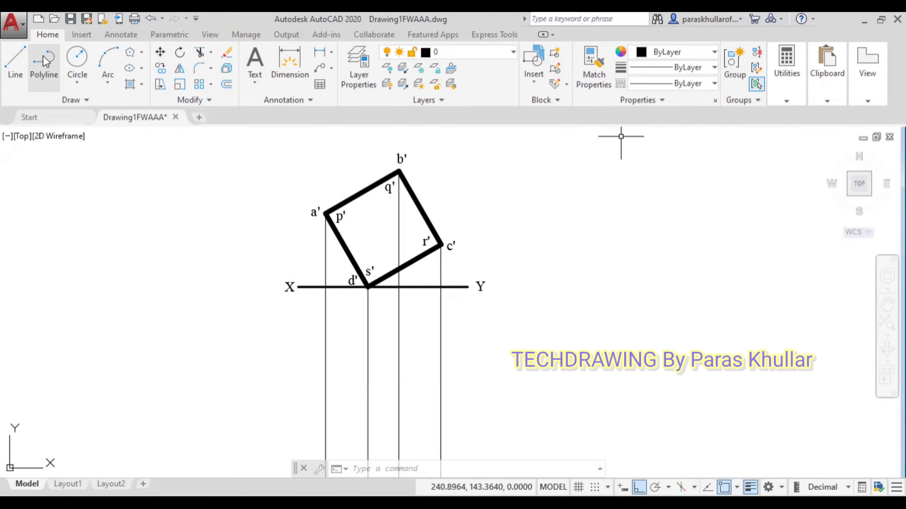
- Draw the top view's rectangle between the a' and c' projectors, 50 deep below XY
click(18, 65)
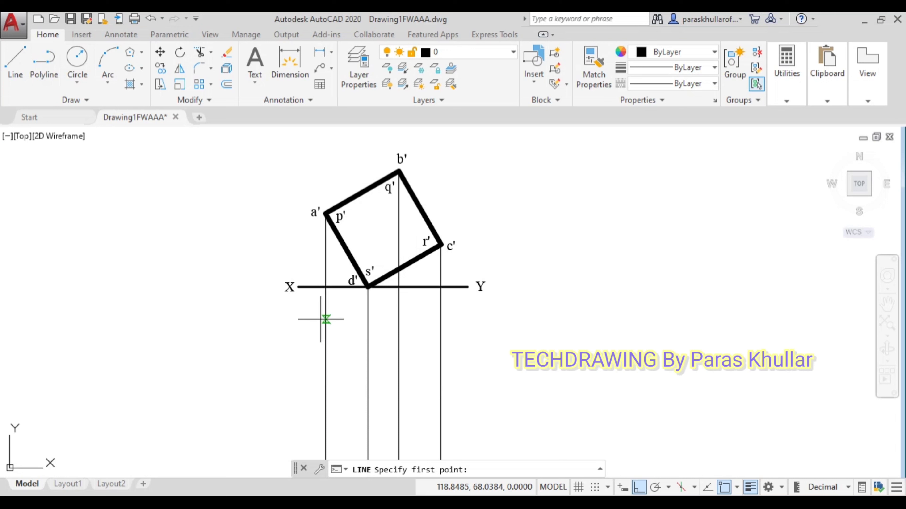
click(322, 320)
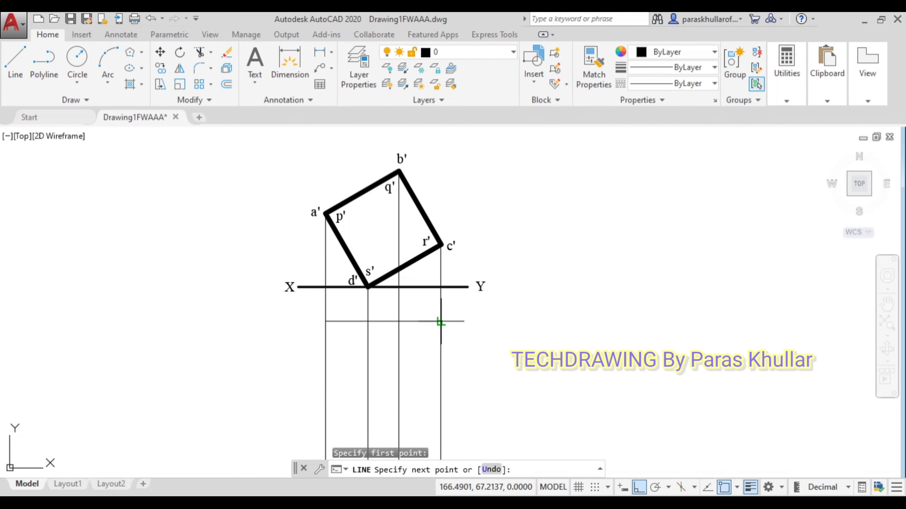
click(441, 321)
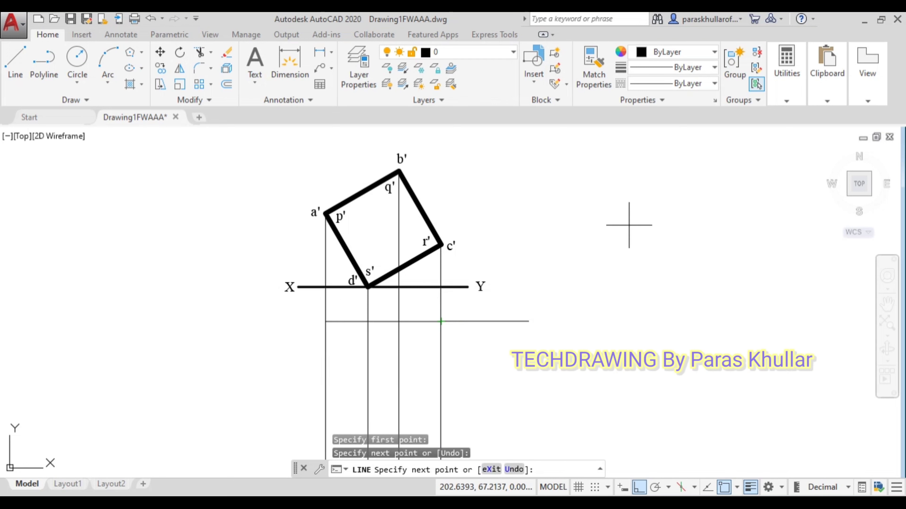
middle_drag(620, 258, 624, 208)
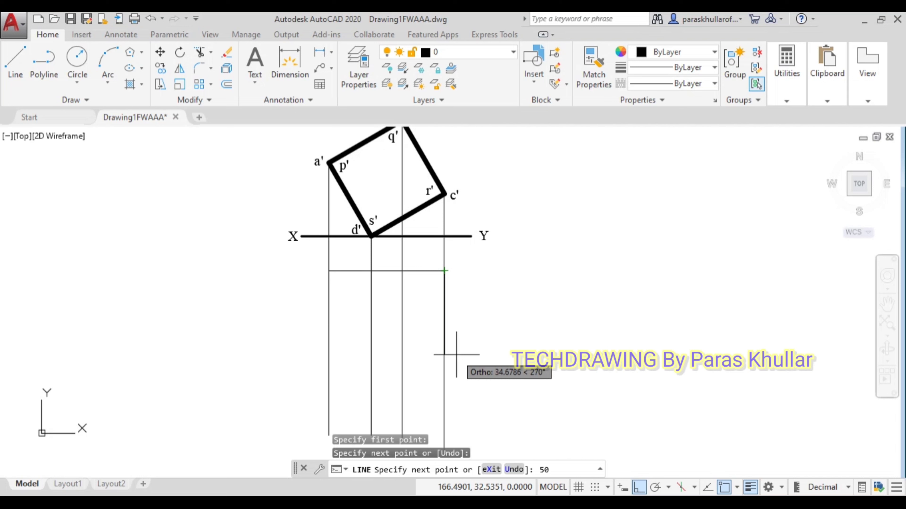
key(Return)
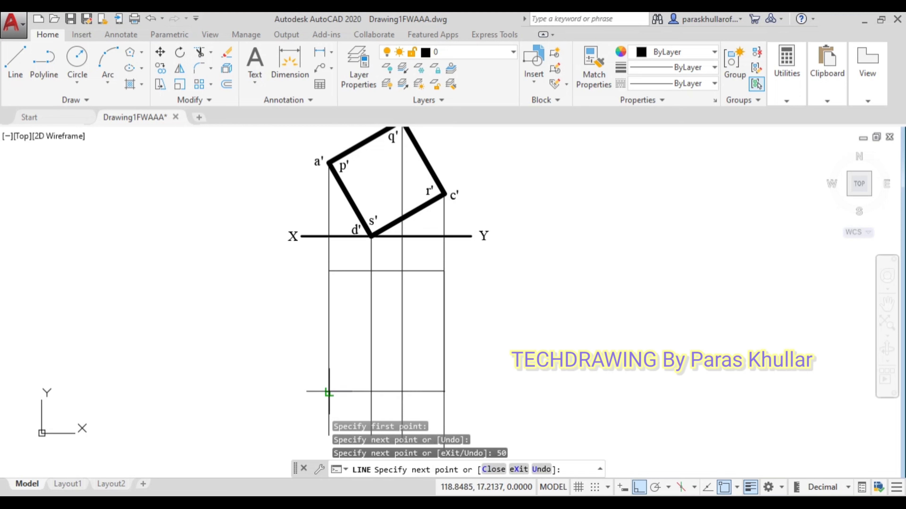
click(328, 392)
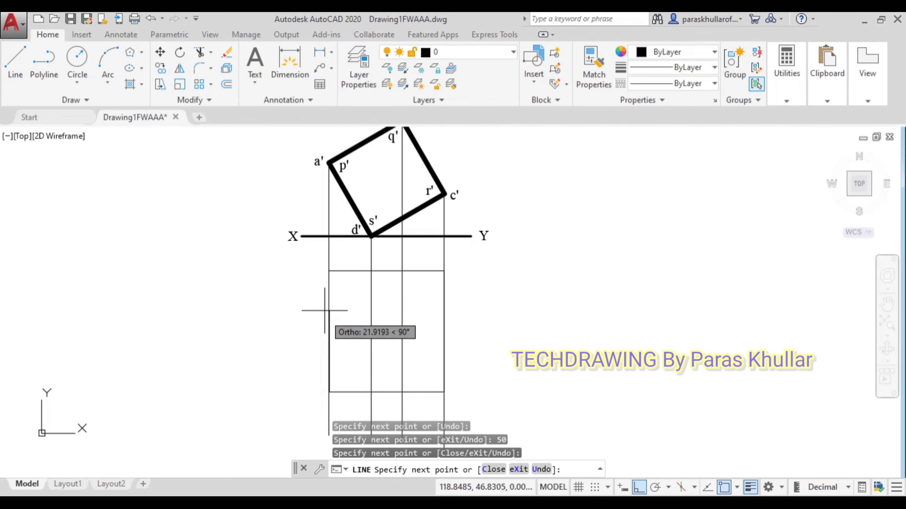
click(328, 270)
right_click(535, 224)
click(567, 234)
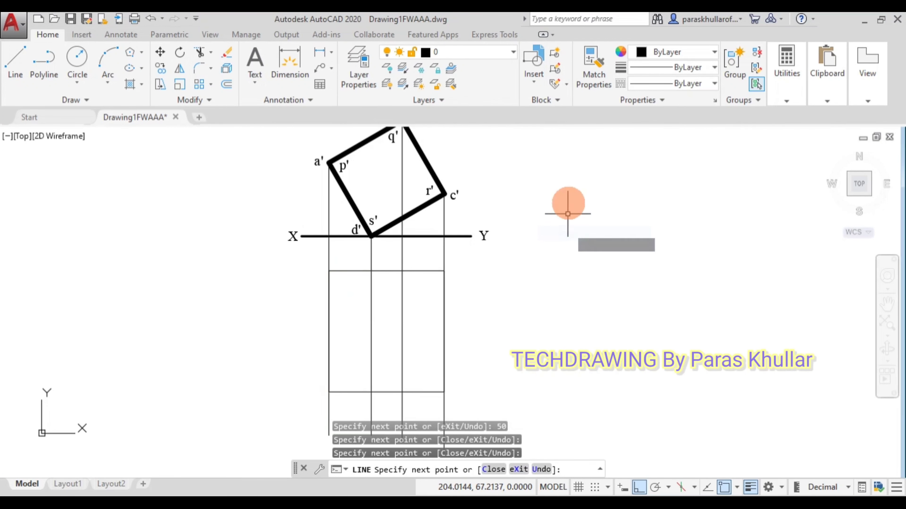
- Add interior vertical lines along the d' and b' projectors between the rectangle's top and bottom edges
right_click(570, 203)
click(582, 211)
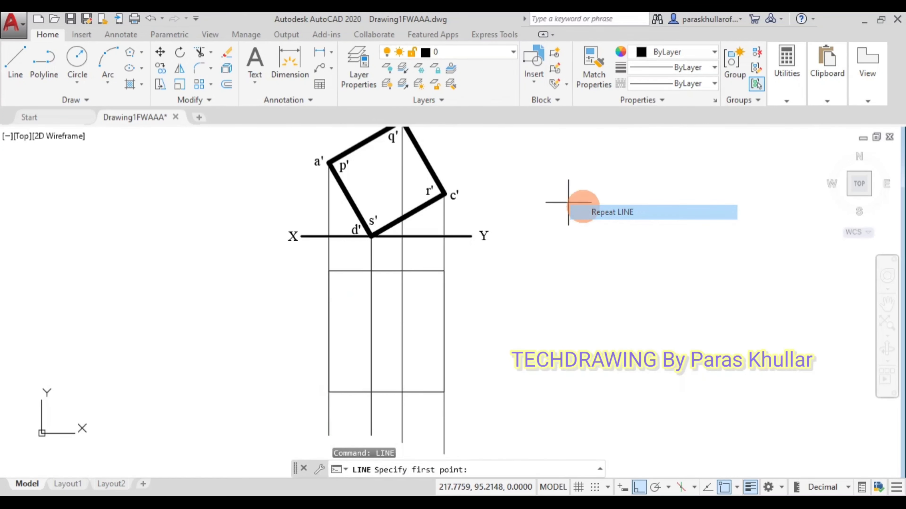
click(371, 270)
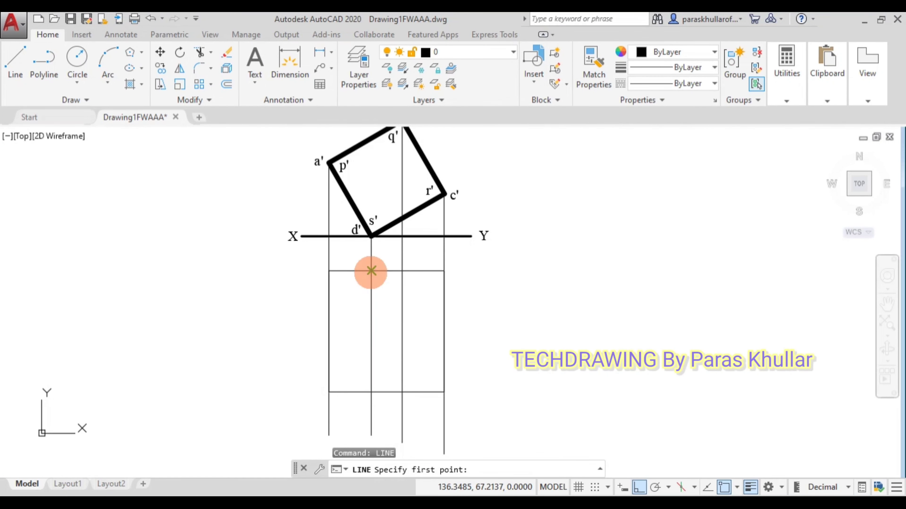
click(372, 393)
right_click(555, 246)
click(583, 255)
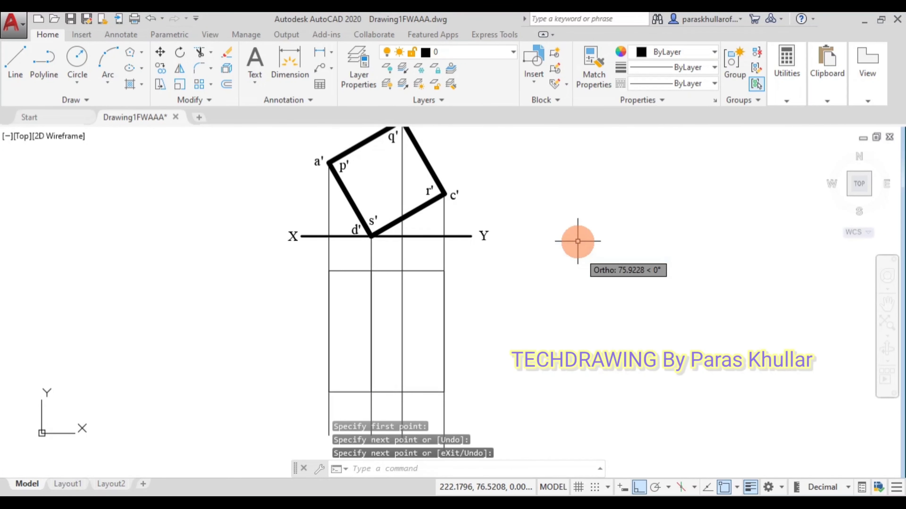
right_click(577, 242)
click(602, 251)
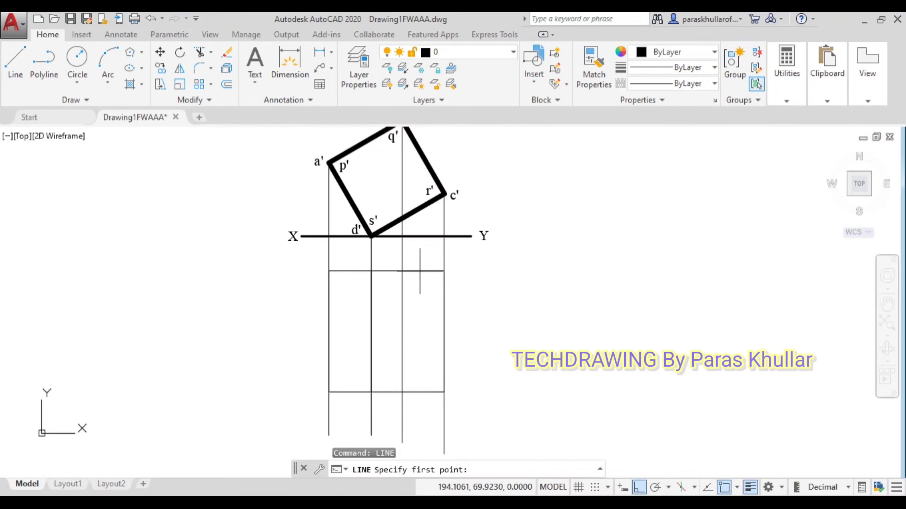
click(402, 270)
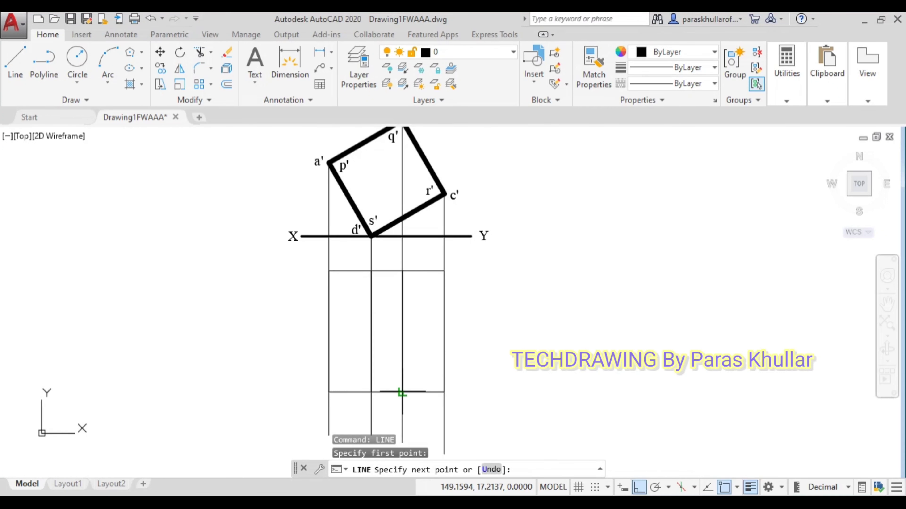
click(402, 392)
right_click(530, 280)
click(556, 289)
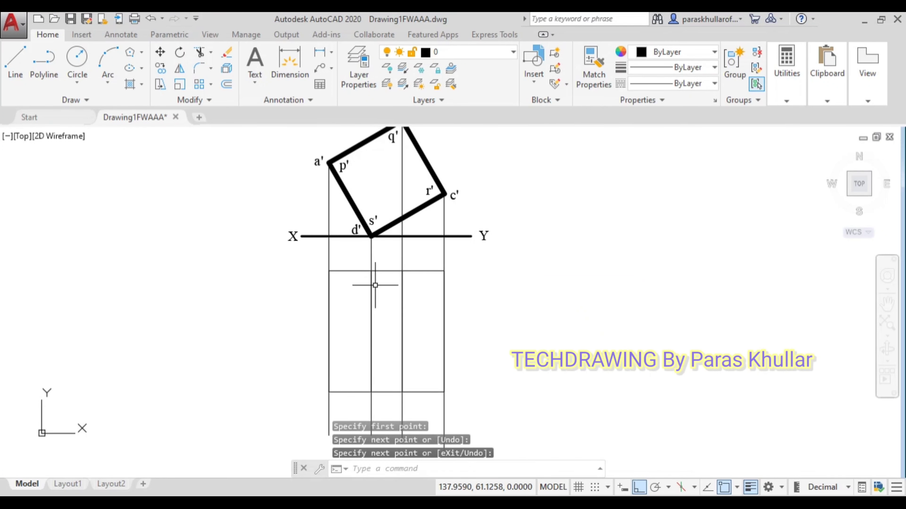
click(302, 261)
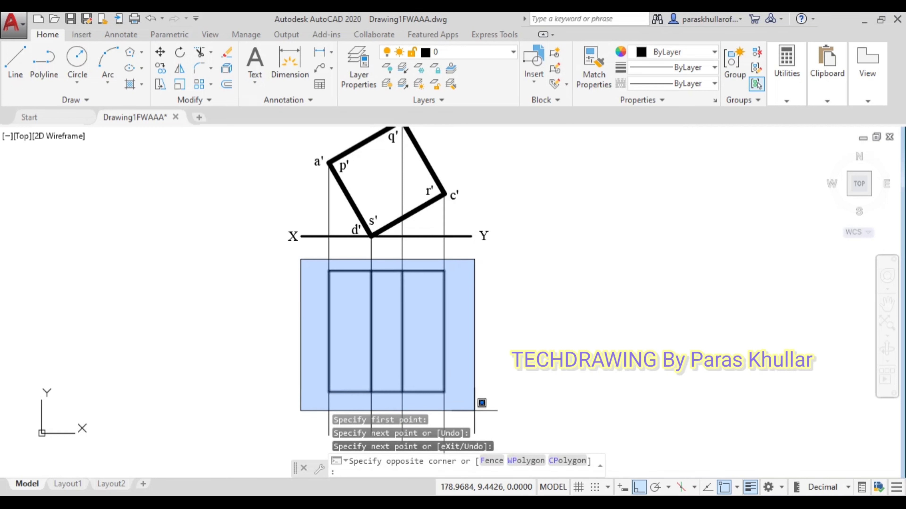
- Give the top-view rectangle and its interior lines a 0.70 mm lineweight
click(474, 410)
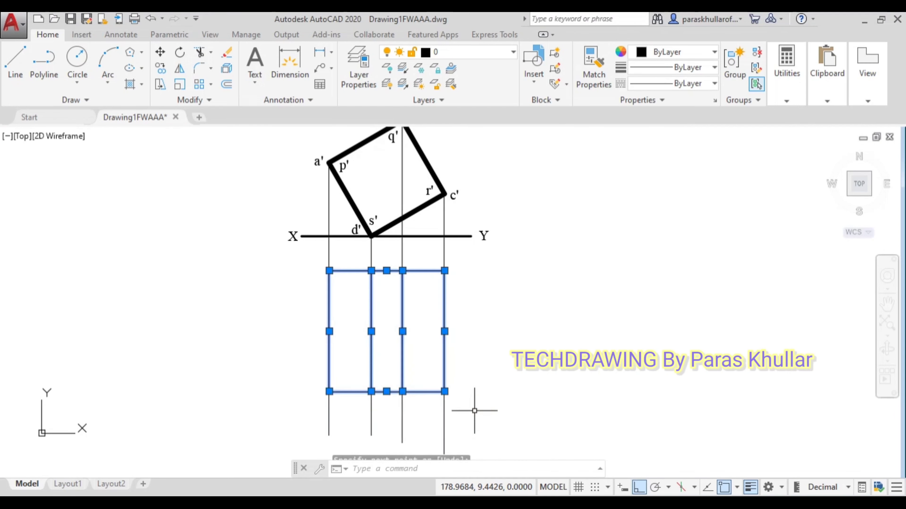
click(670, 54)
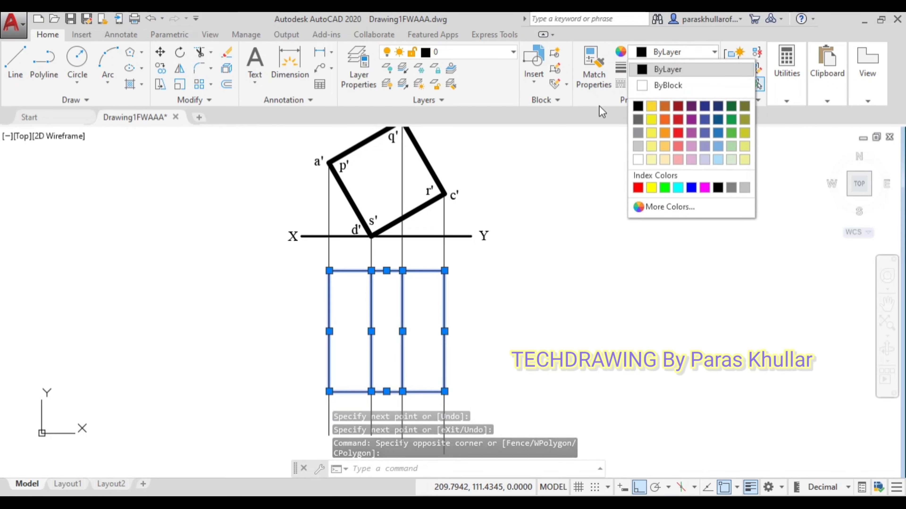
click(653, 67)
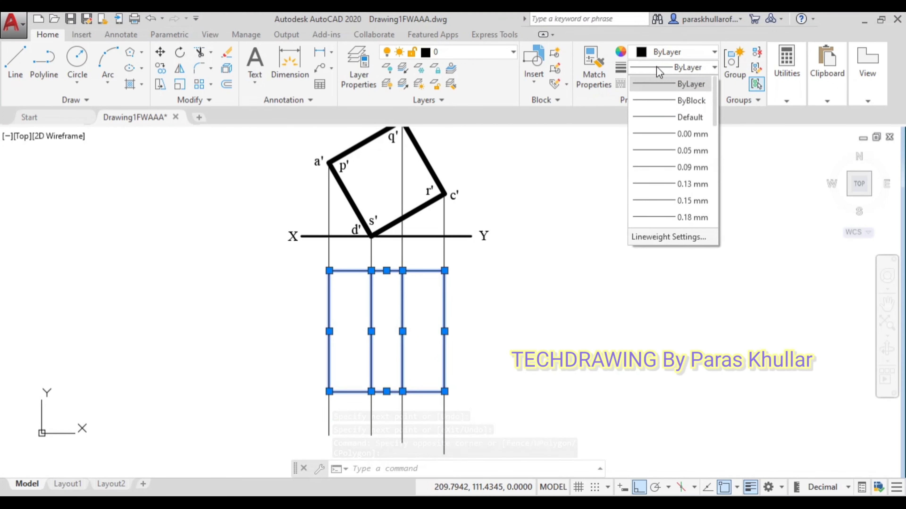
scroll(672, 158, down, 3)
scroll(672, 159, down, 2)
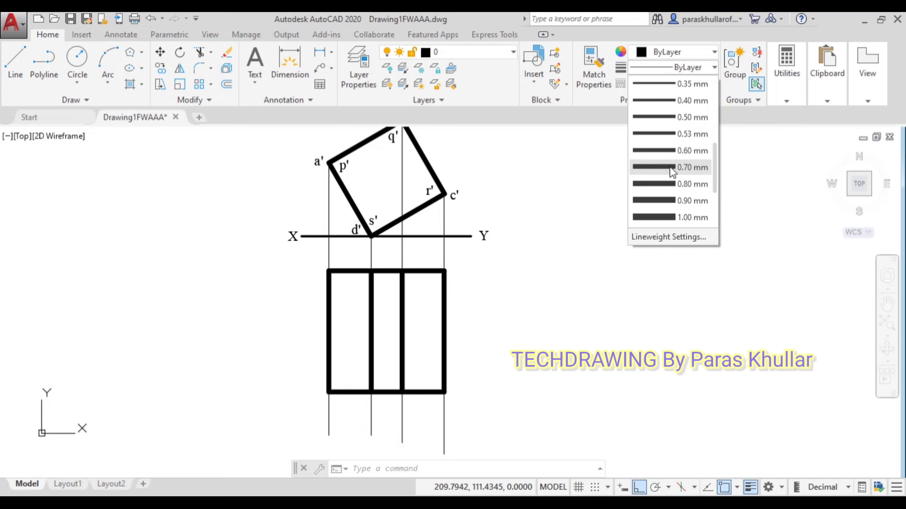
click(673, 169)
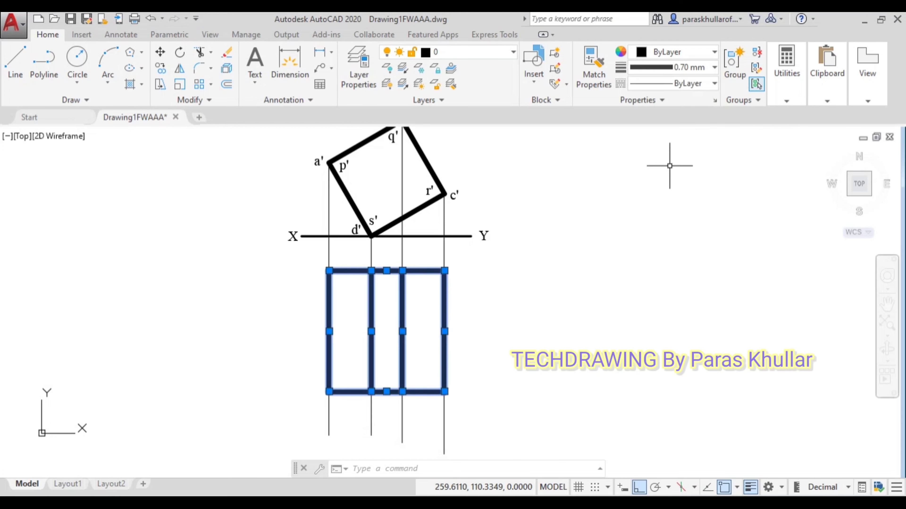
- Clear the selection, recentre the drawing and select the interior line below d'
key(Escape)
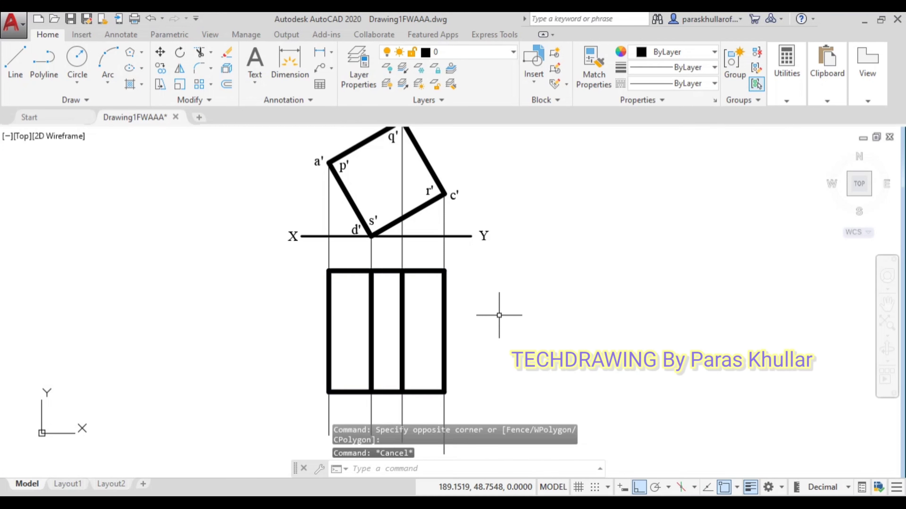
mouse_move(508, 316)
middle_down()
mouse_move(544, 336)
mouse_move(559, 325)
middle_up()
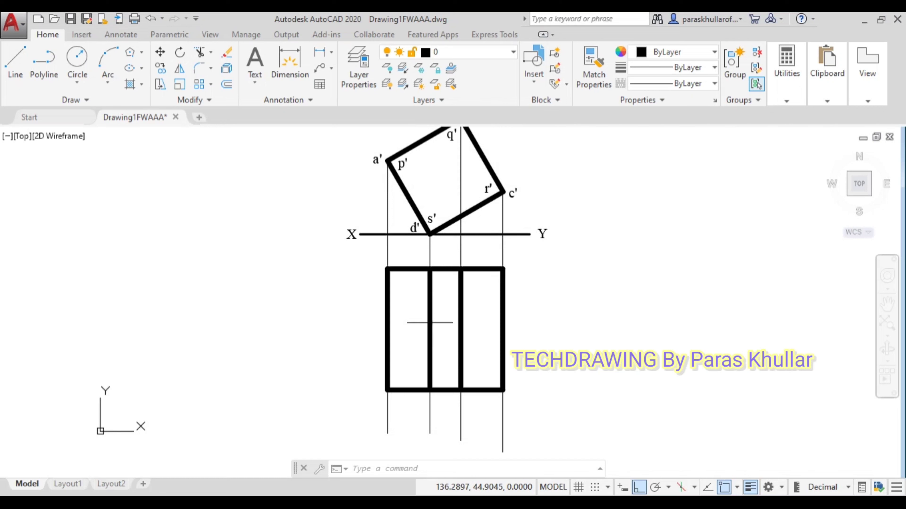
click(430, 322)
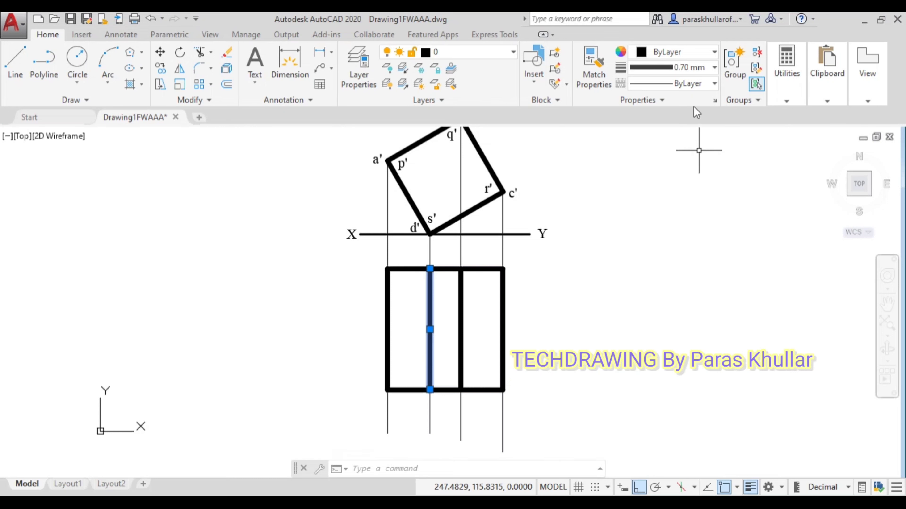
- Load the HIDDEN, HIDDEN2 and HIDDENX2 linetypes through the Linetype Manager
click(683, 85)
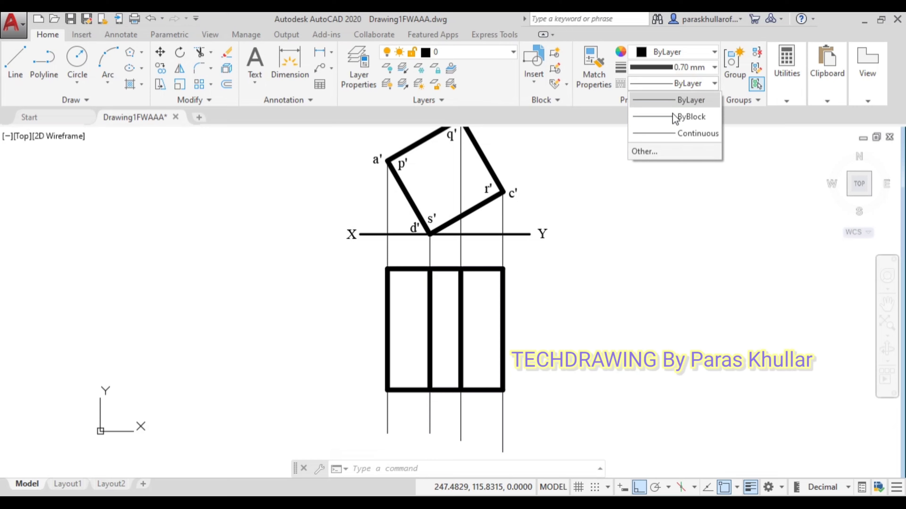
click(643, 151)
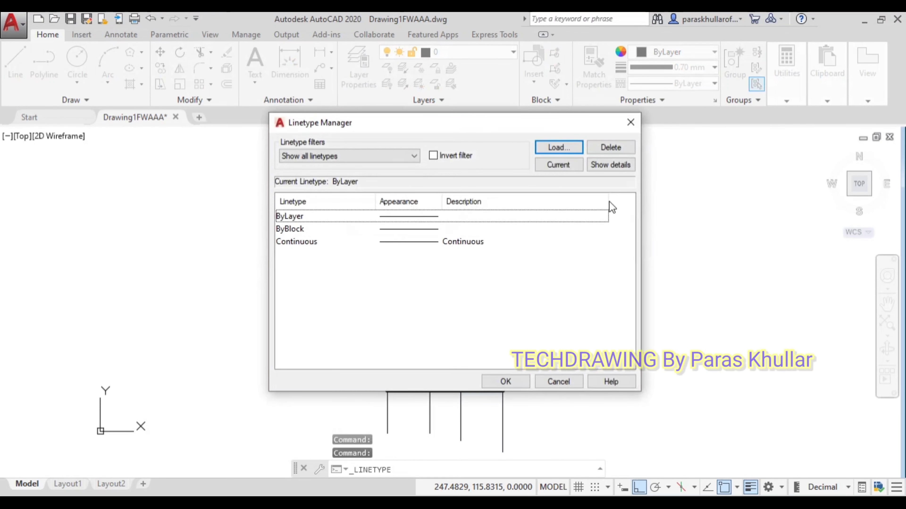
click(558, 146)
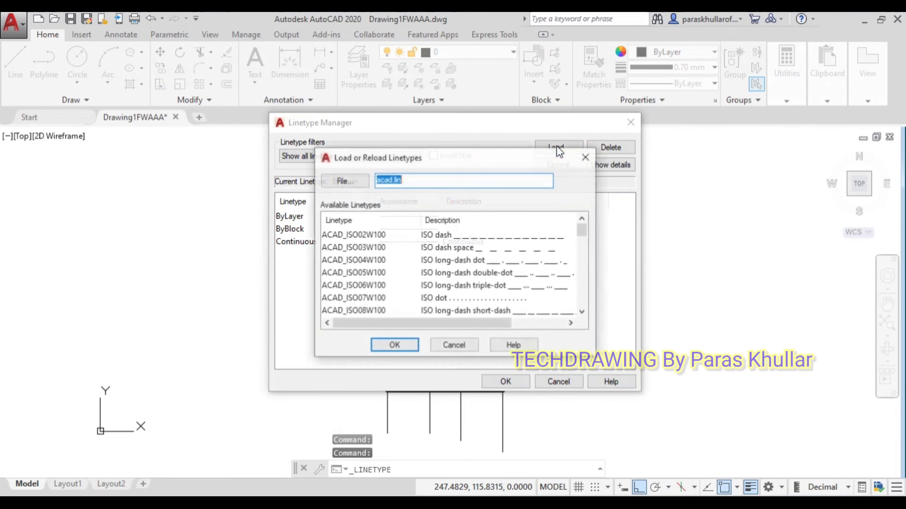
scroll(455, 272, down, 5)
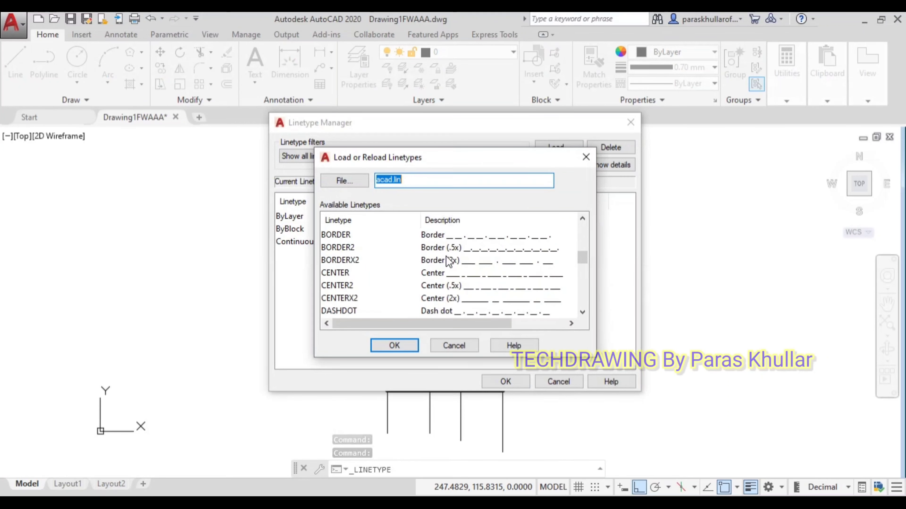
scroll(428, 264, down, 3)
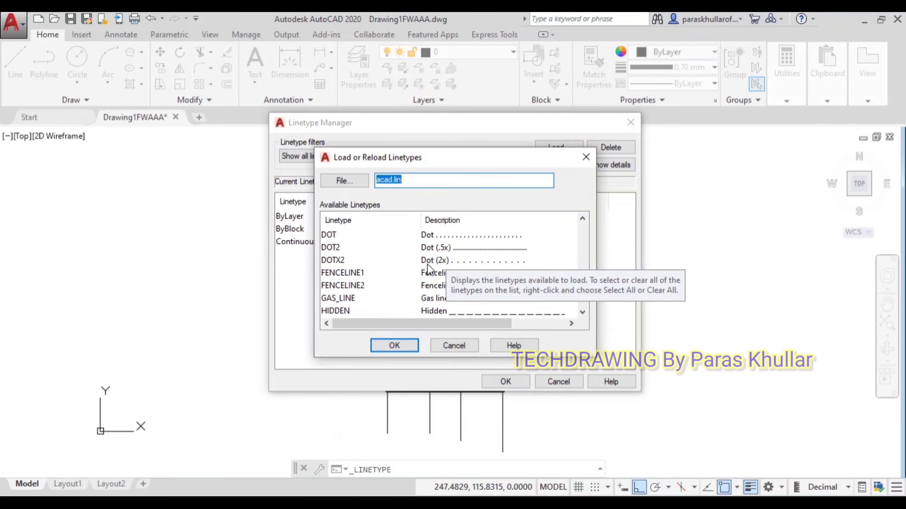
click(344, 276)
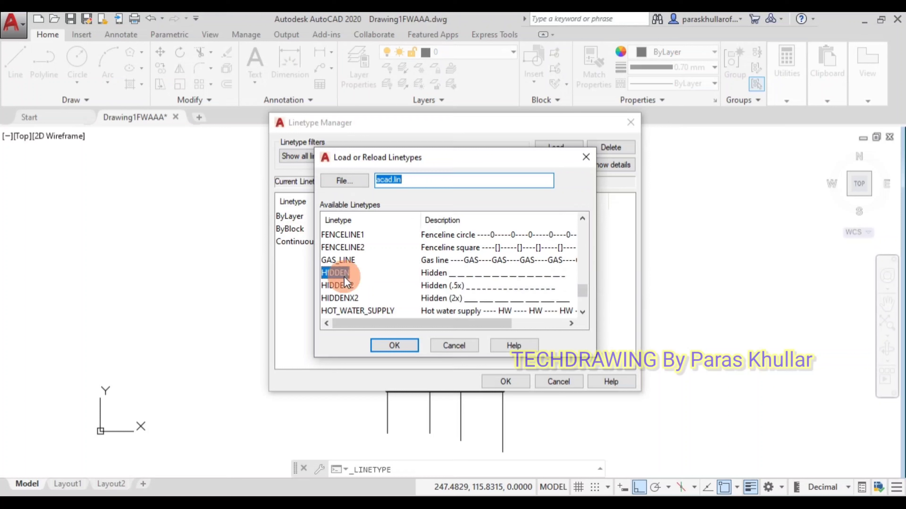
shift+click(340, 297)
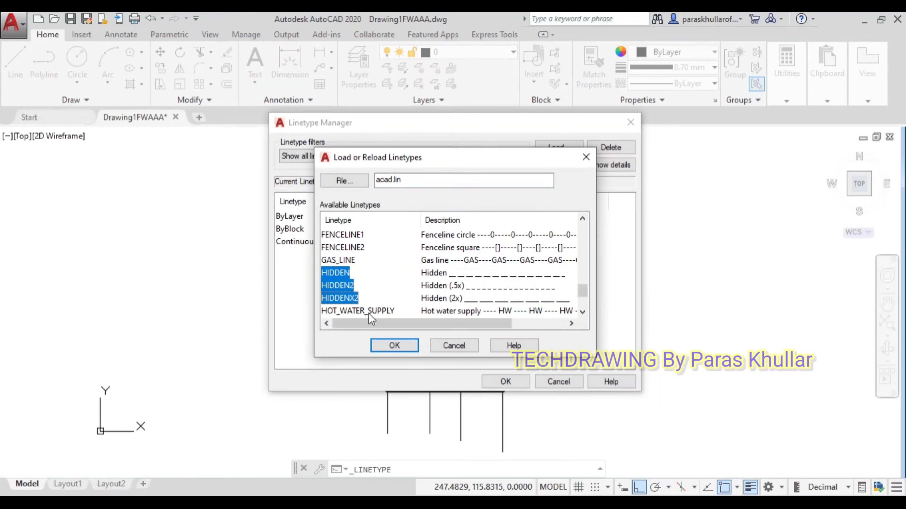
click(396, 344)
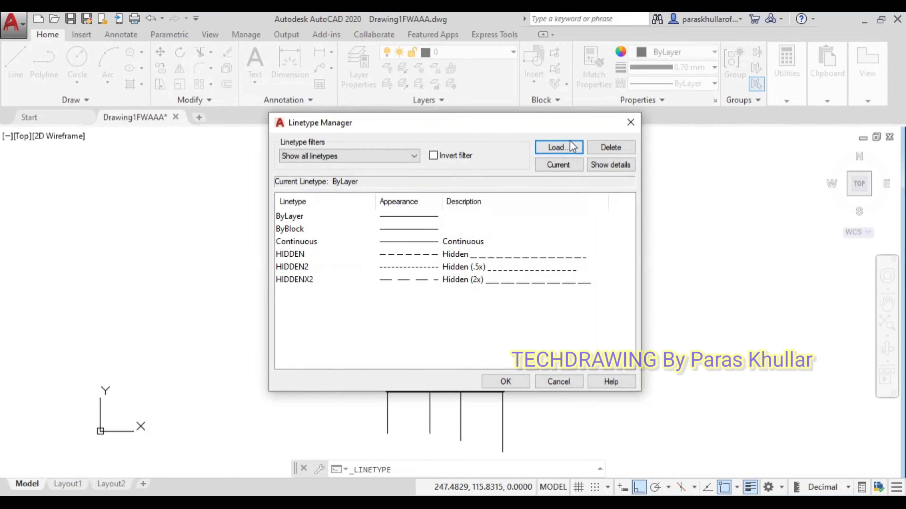
click(504, 380)
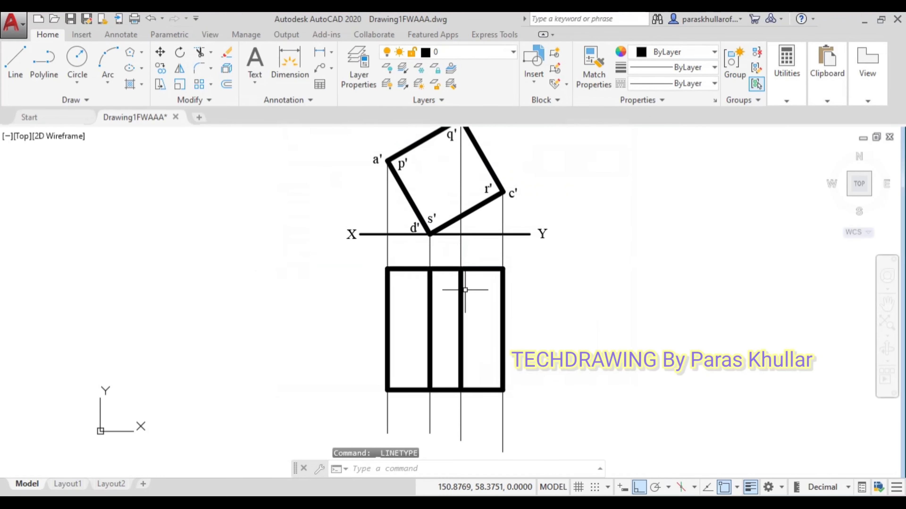
- Give the interior top-view line below d' a 0.40 mm lineweight and HIDDEN linetype
click(426, 284)
click(425, 299)
click(431, 299)
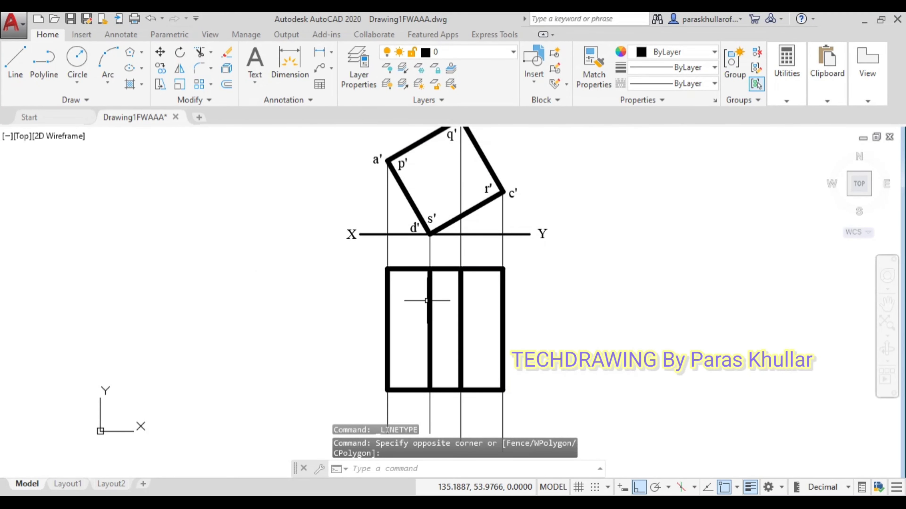
click(428, 312)
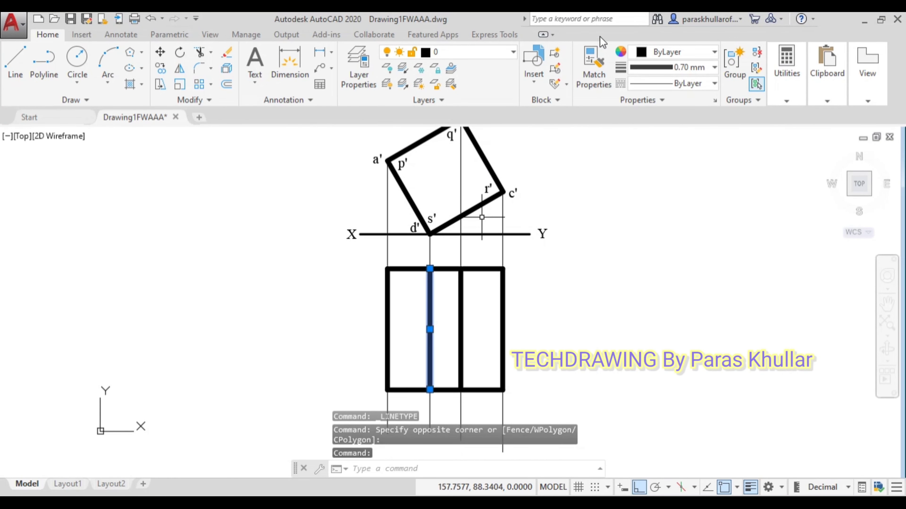
click(656, 65)
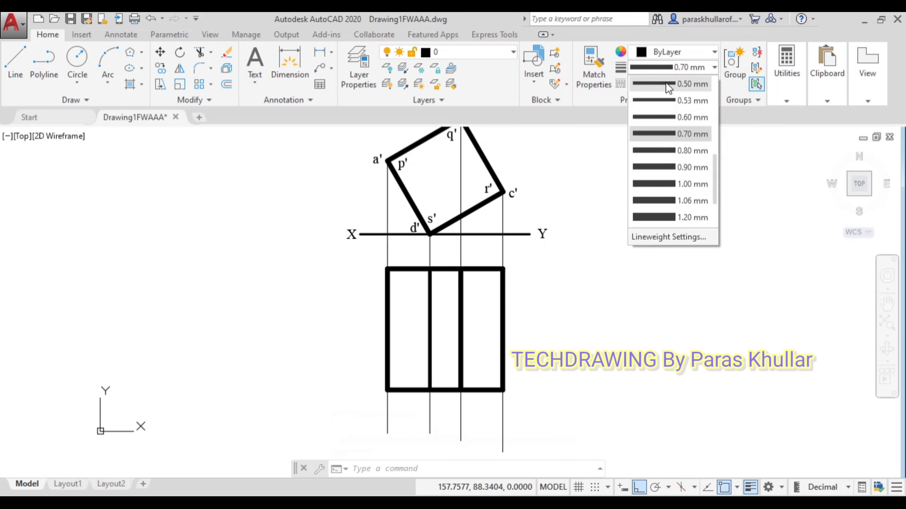
scroll(668, 87, up, 1)
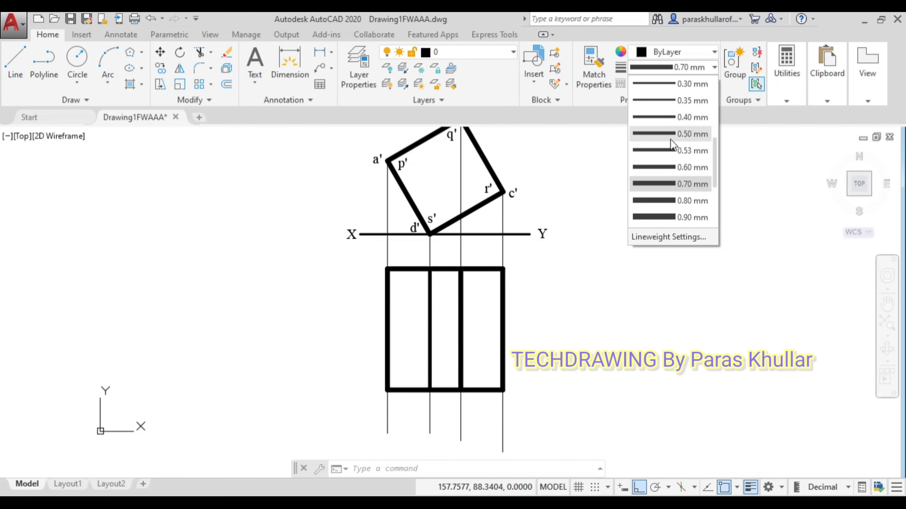
click(676, 119)
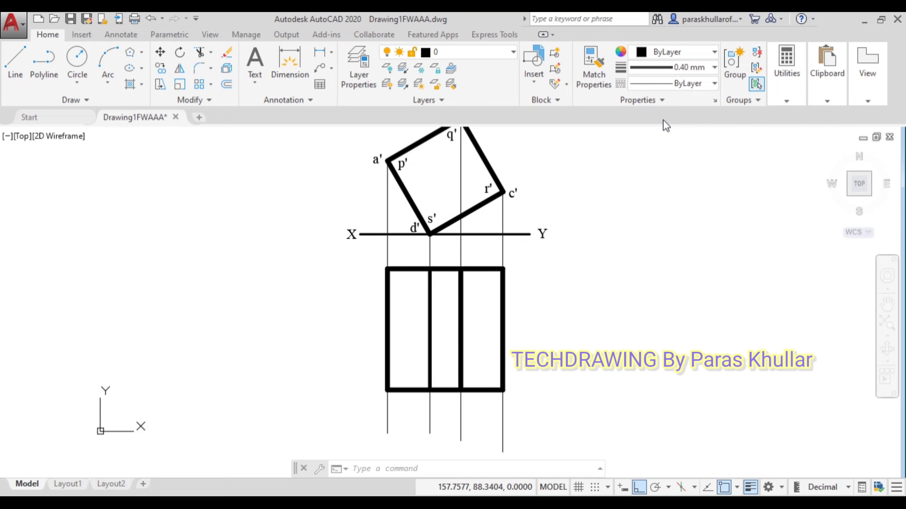
click(643, 87)
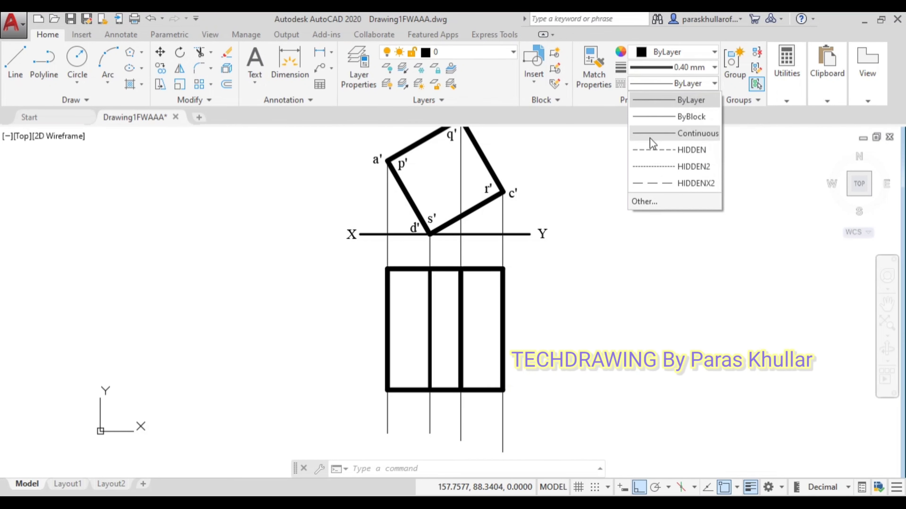
click(654, 157)
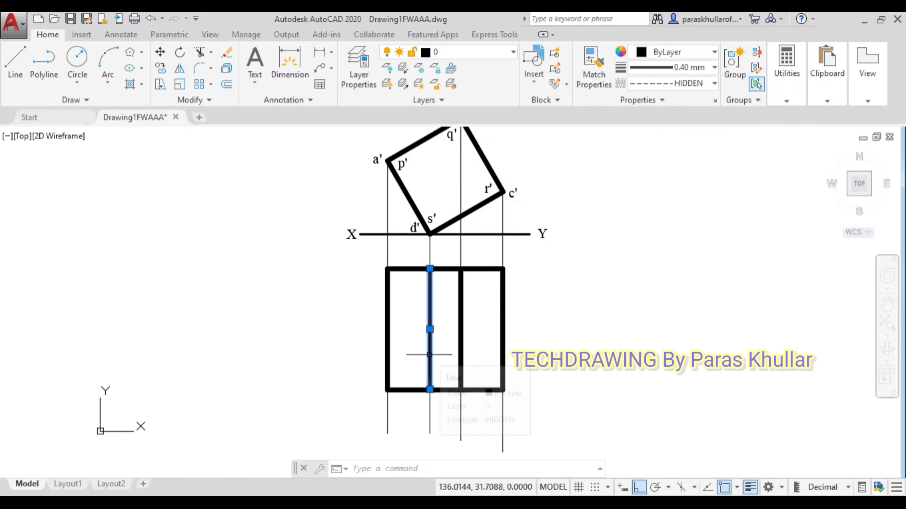
- Run LTSCALE and set the linetype scale factor to 5
click(403, 464)
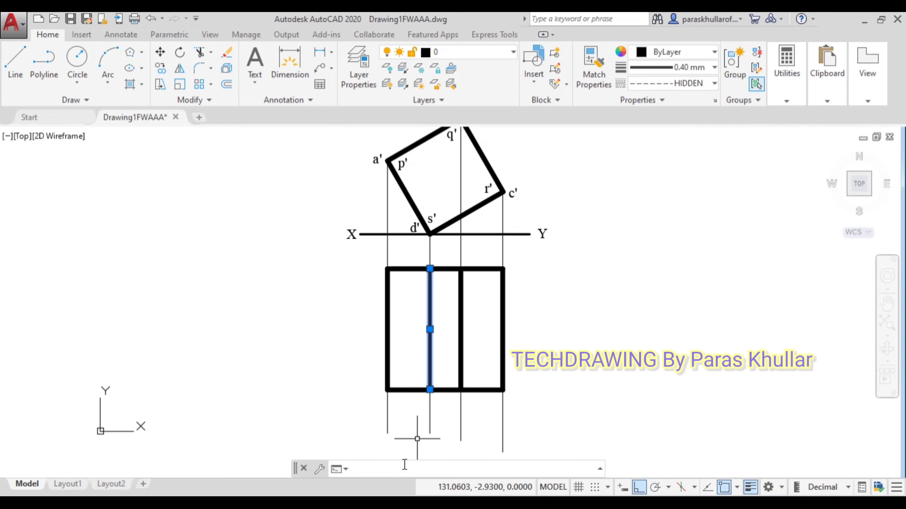
text(ltsc)
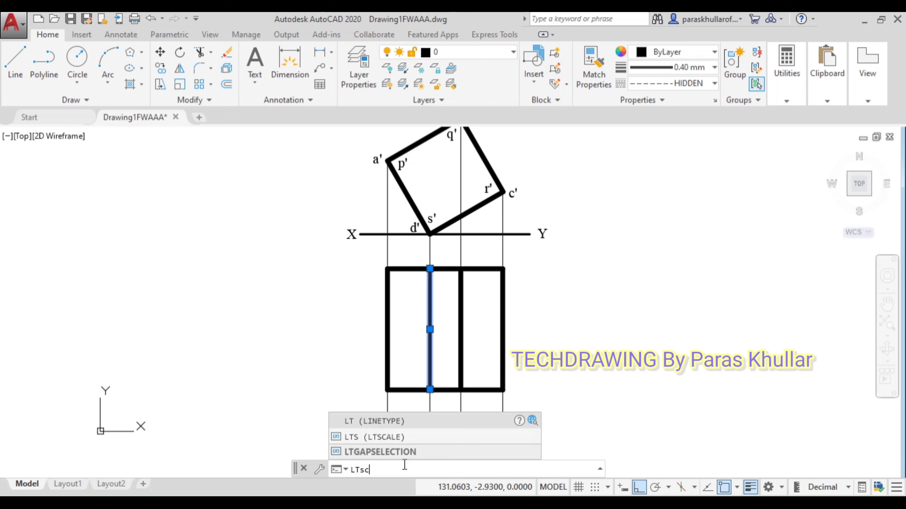
text(ale)
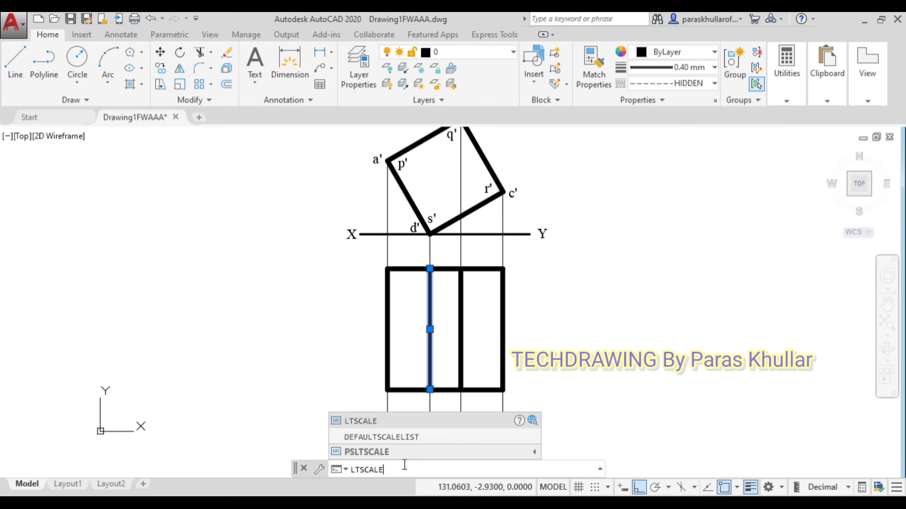
key(Return)
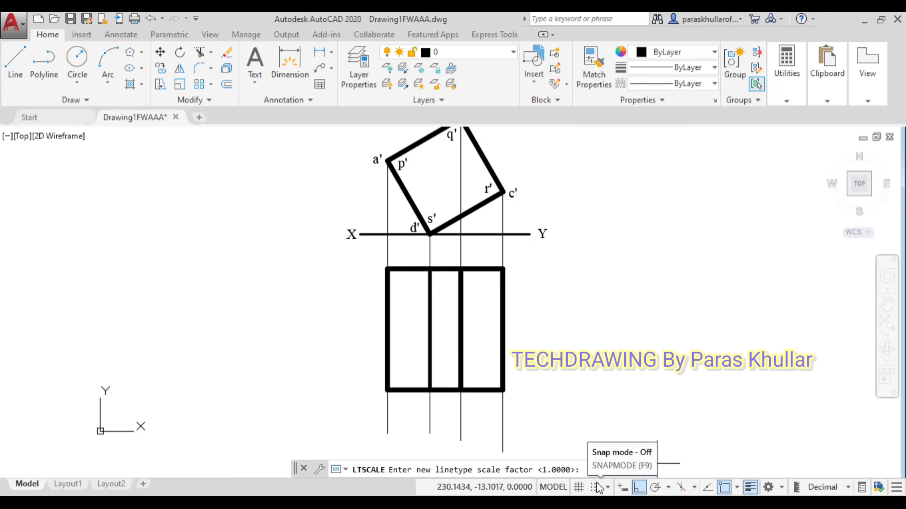
key(Return)
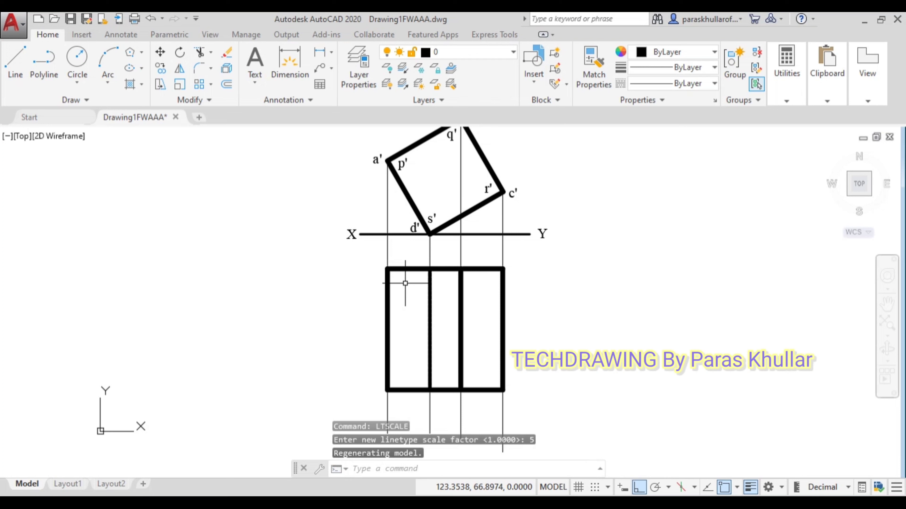
scroll(425, 297, up, 4)
scroll(424, 298, down, 6)
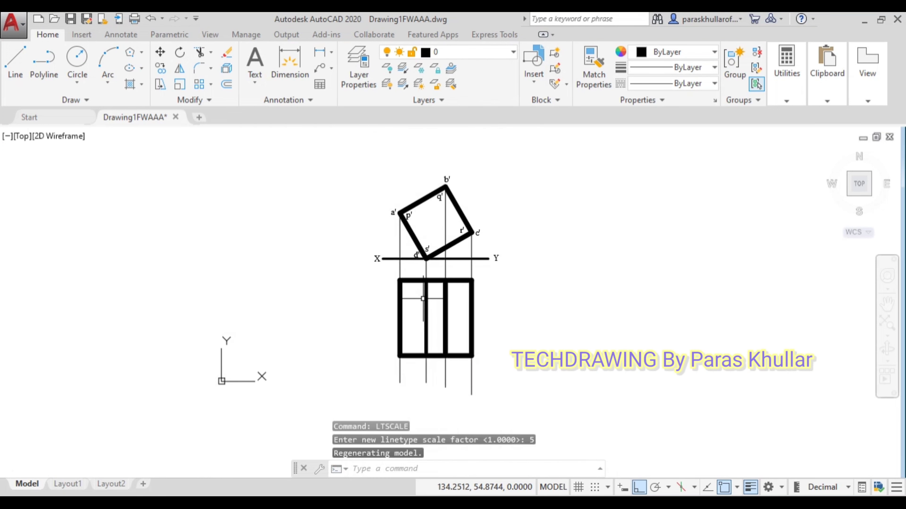
- Change the linetype scale to 15 and recentre both views
click(436, 469)
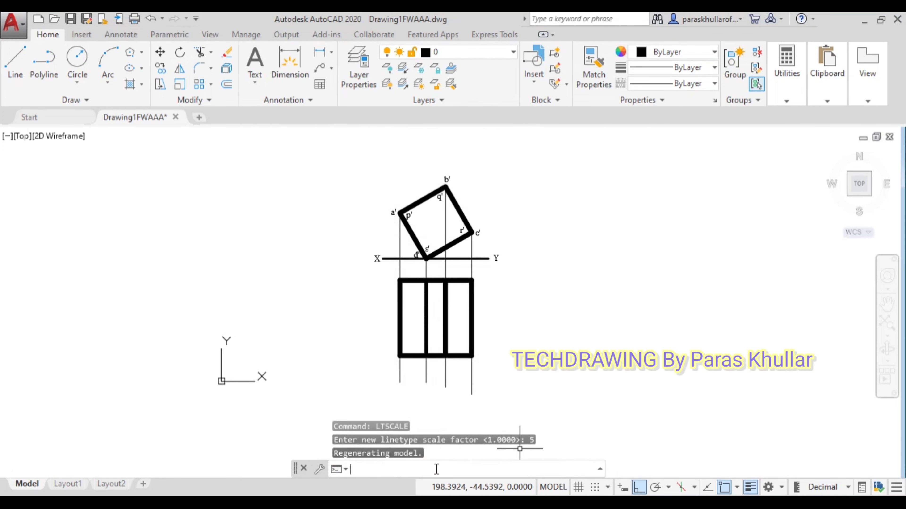
text(ltSCal)
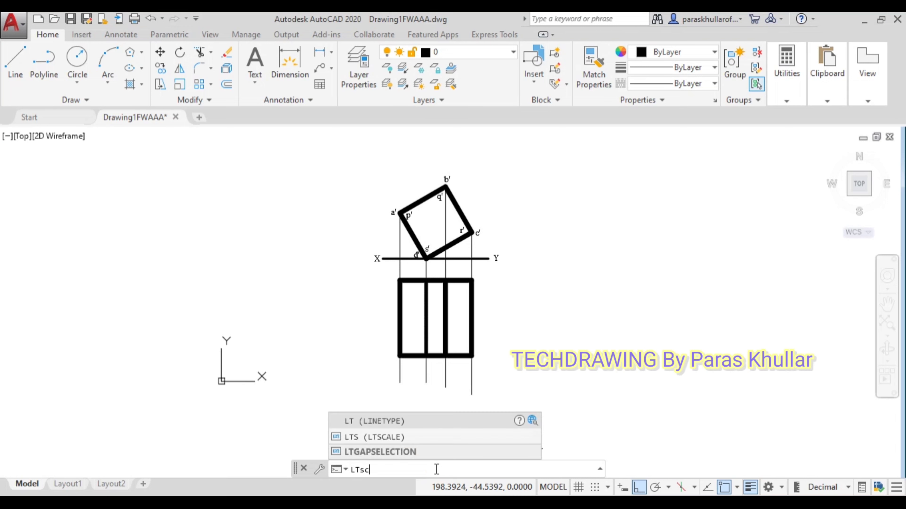
text(E)
key(Return)
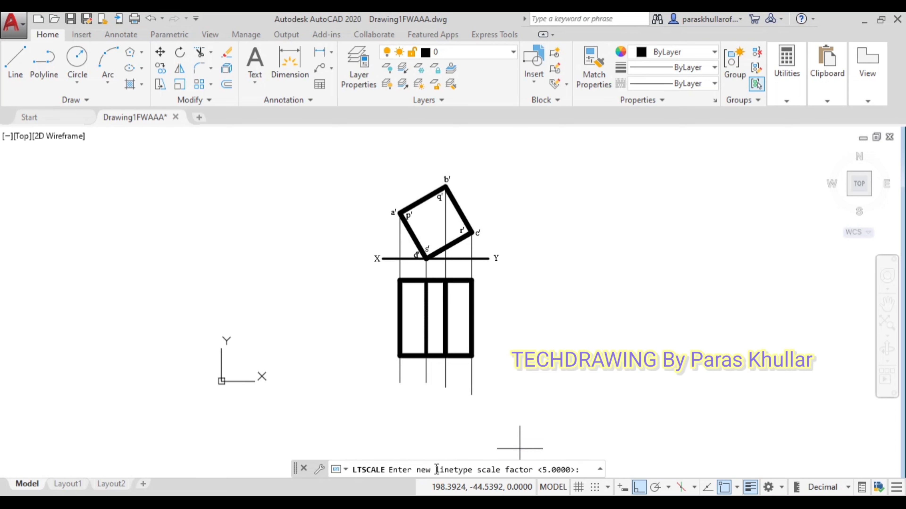
text(15)
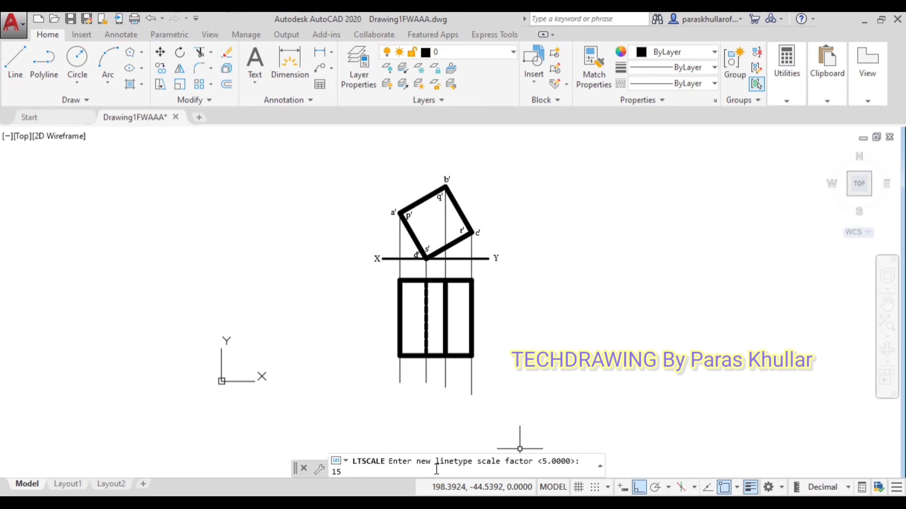
key(Return)
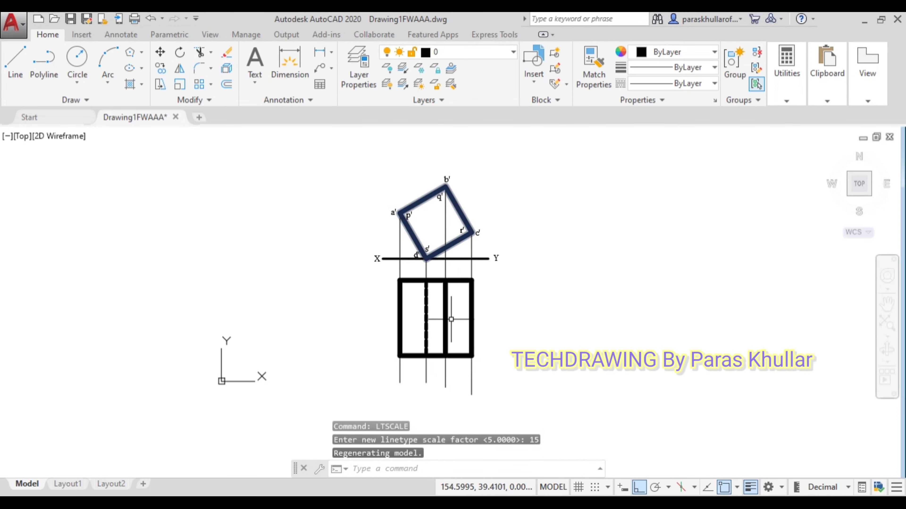
scroll(451, 319, up, 4)
scroll(456, 309, down, 2)
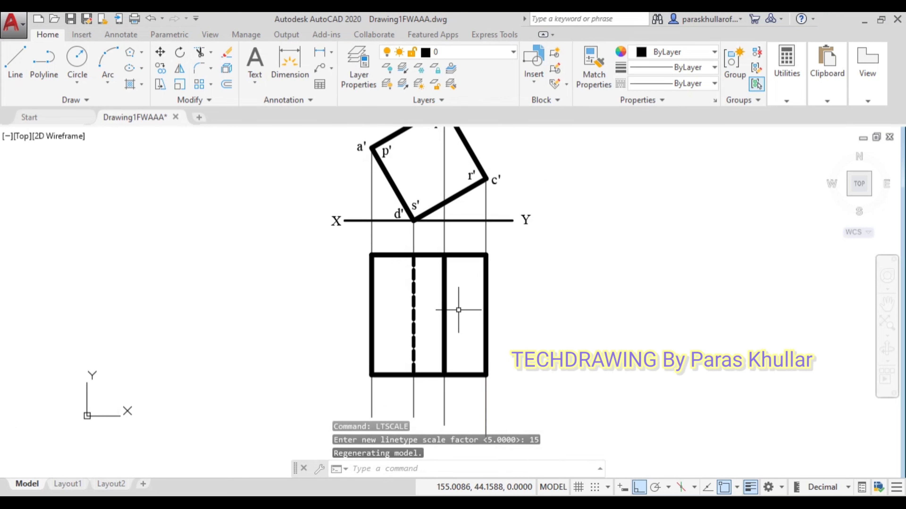
mouse_move(521, 283)
middle_down()
mouse_move(549, 326)
mouse_move(545, 319)
middle_up()
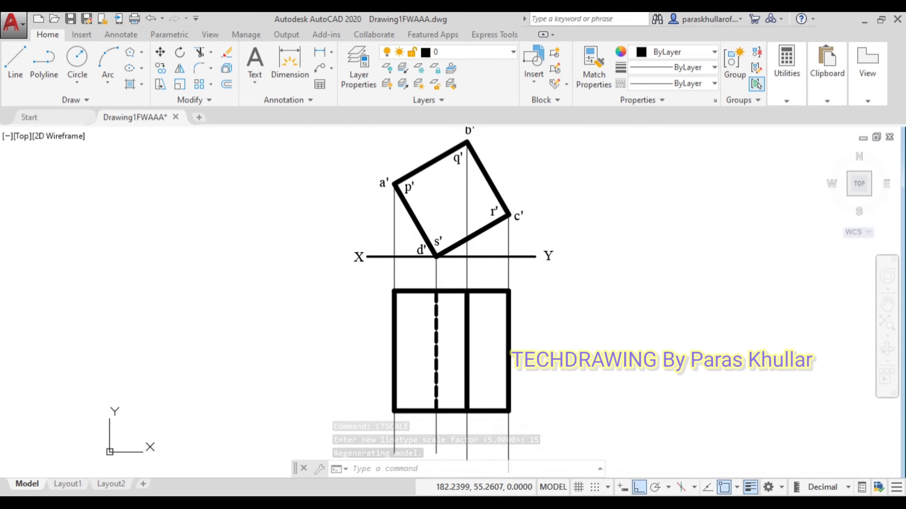
- Set the linetype scale to 20 so the hidden line shows dashed
click(418, 469)
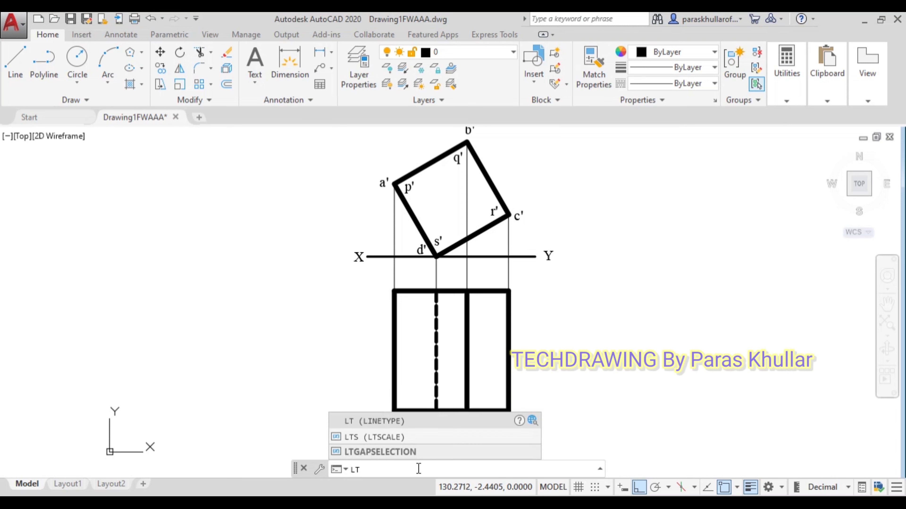
text(linetype sc)
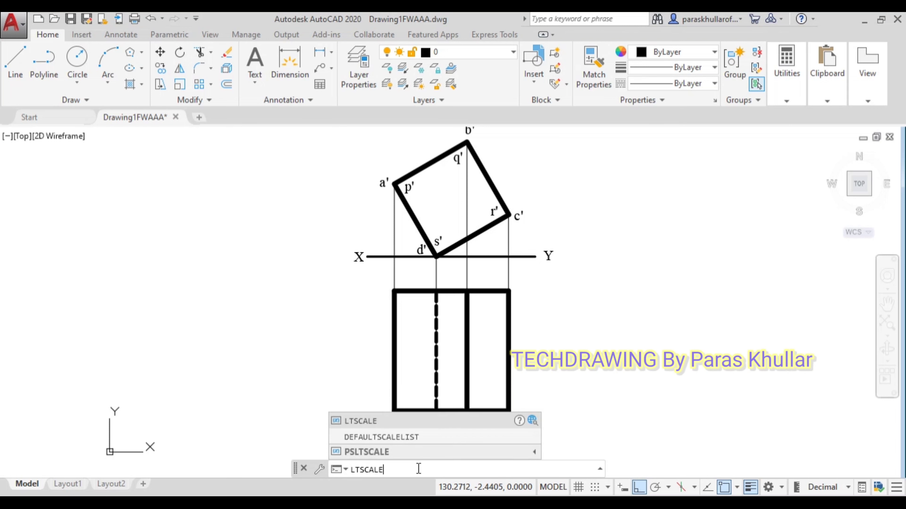
text(ale)
key(Return)
text(2)
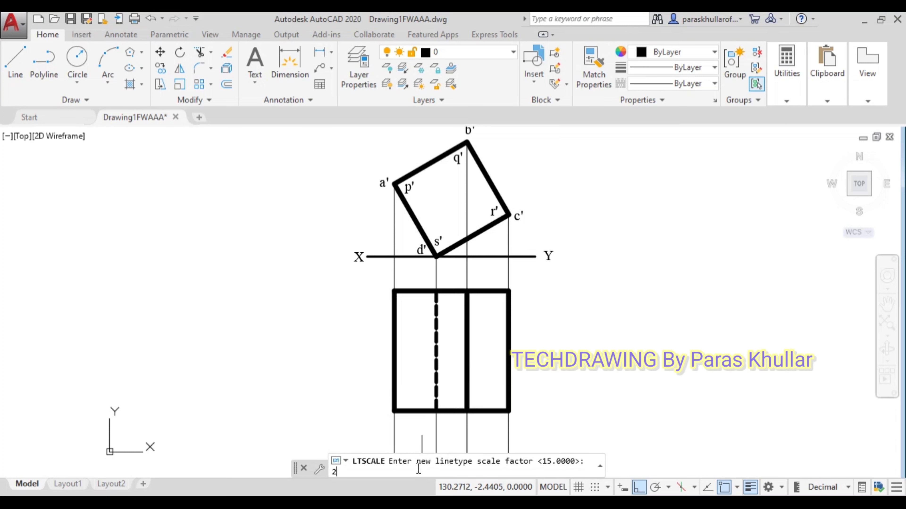
text(0)
key(Return)
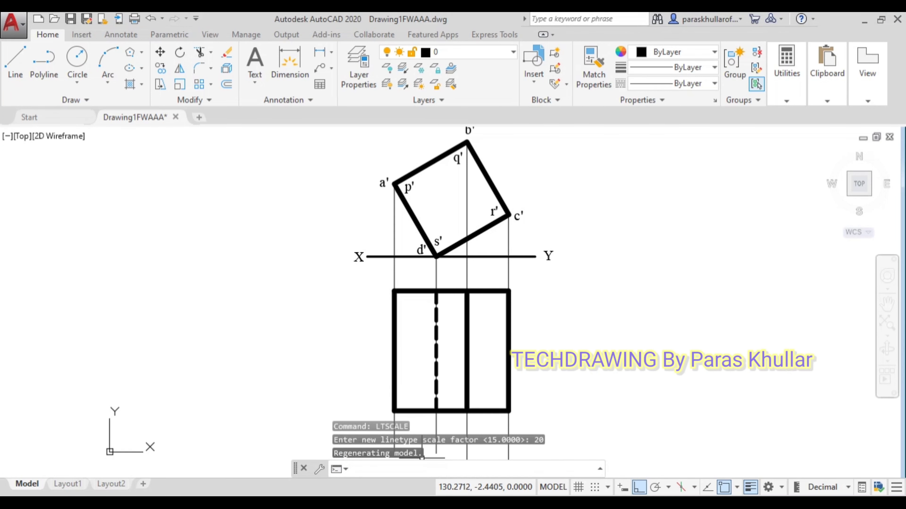
mouse_move(538, 324)
middle_down()
mouse_move(530, 322)
mouse_move(544, 320)
middle_up()
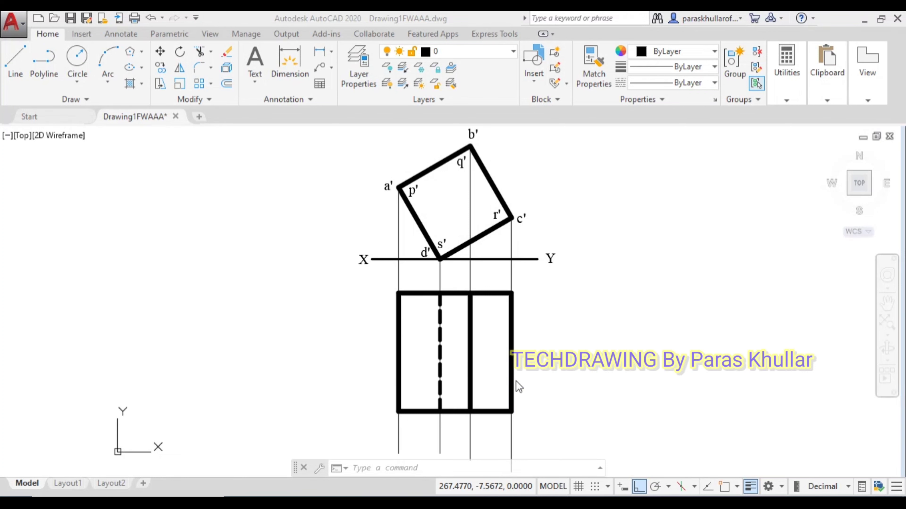
- Trim the projection lines below the top-view rectangle, then reframe the full front view
click(375, 467)
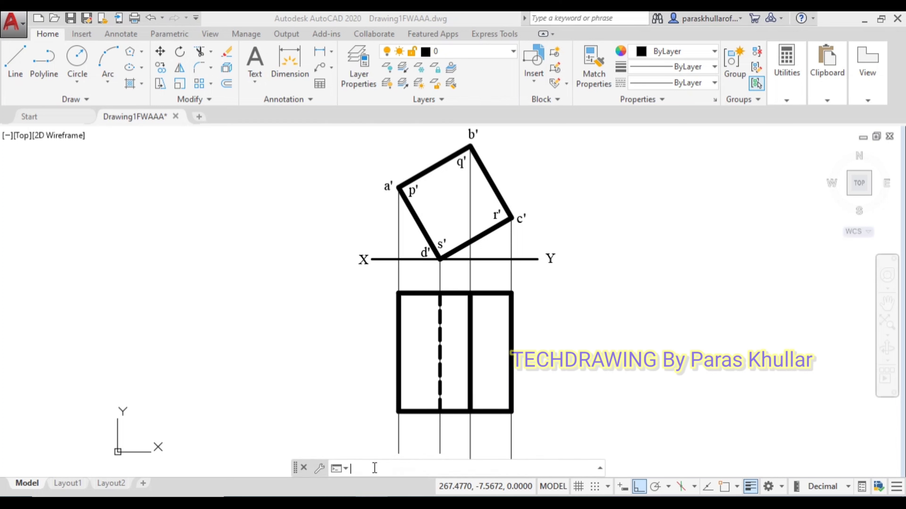
text(tr)
key(Return)
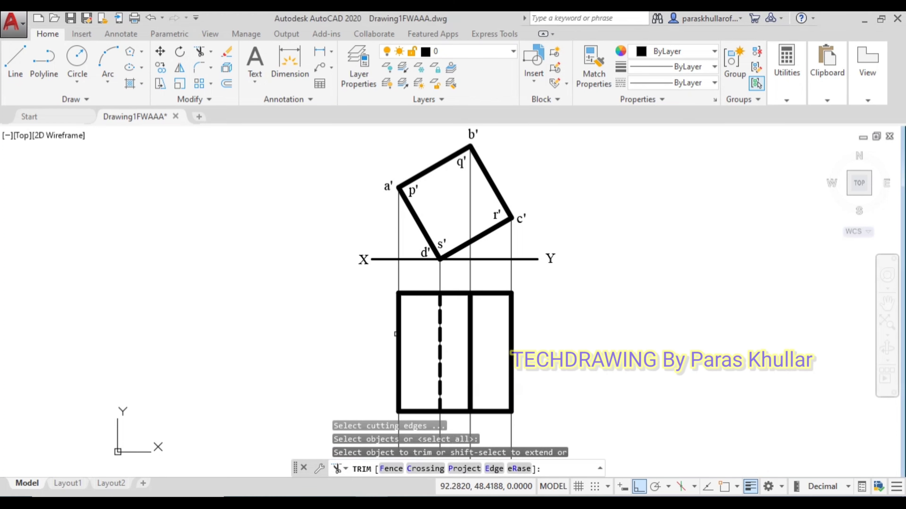
middle_drag(506, 328, 514, 291)
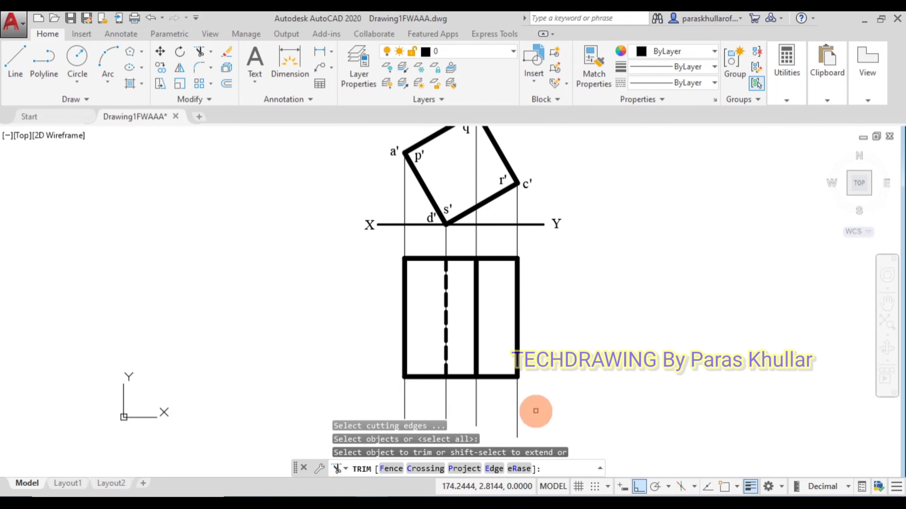
click(536, 411)
click(389, 388)
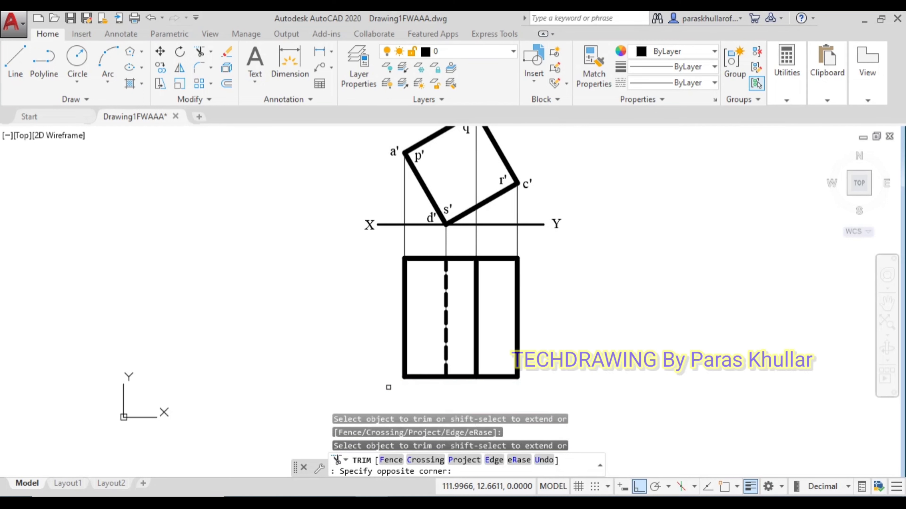
click(406, 377)
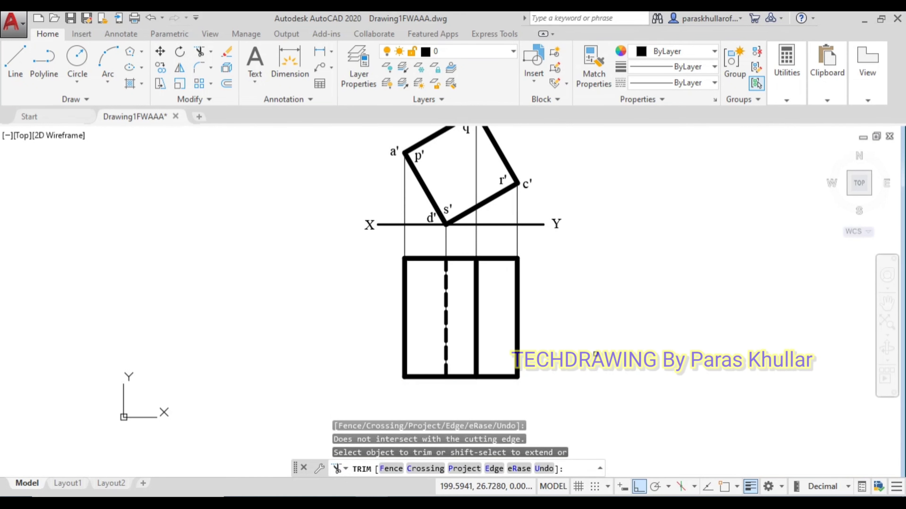
key(Escape)
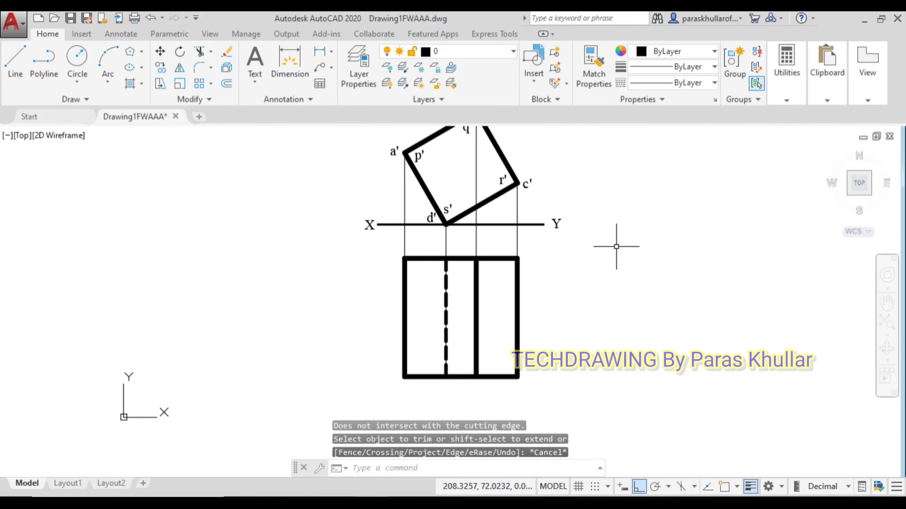
middle_drag(615, 245, 625, 272)
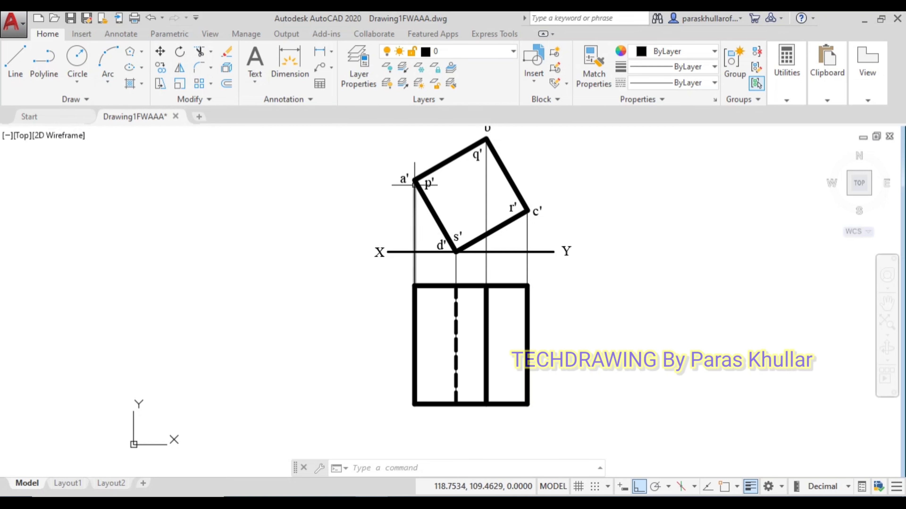
- Copy the a' label below the plan's lower-left corner and edit it to read a
click(403, 180)
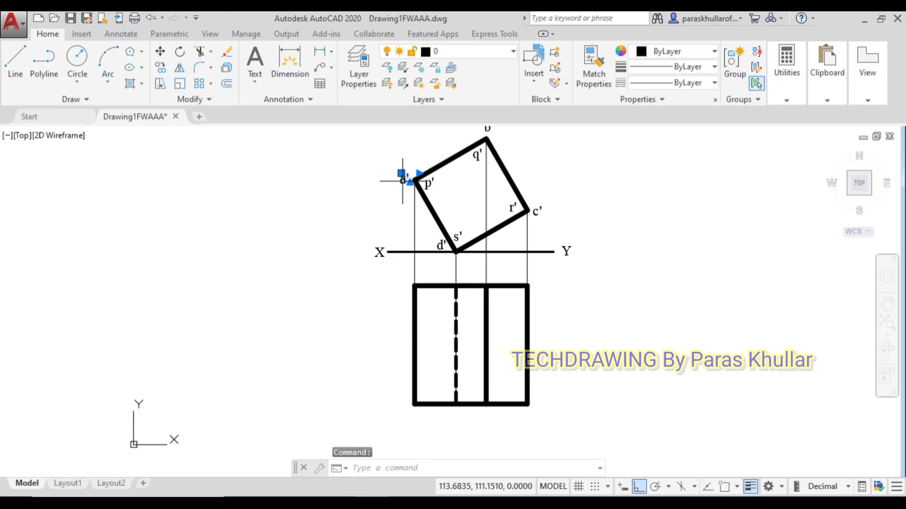
key(ctrl+c)
key(ctrl+v)
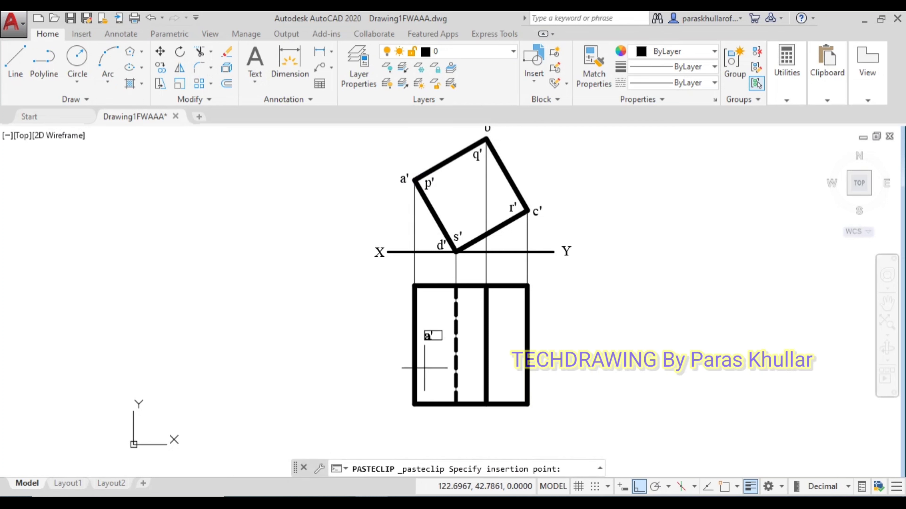
click(410, 422)
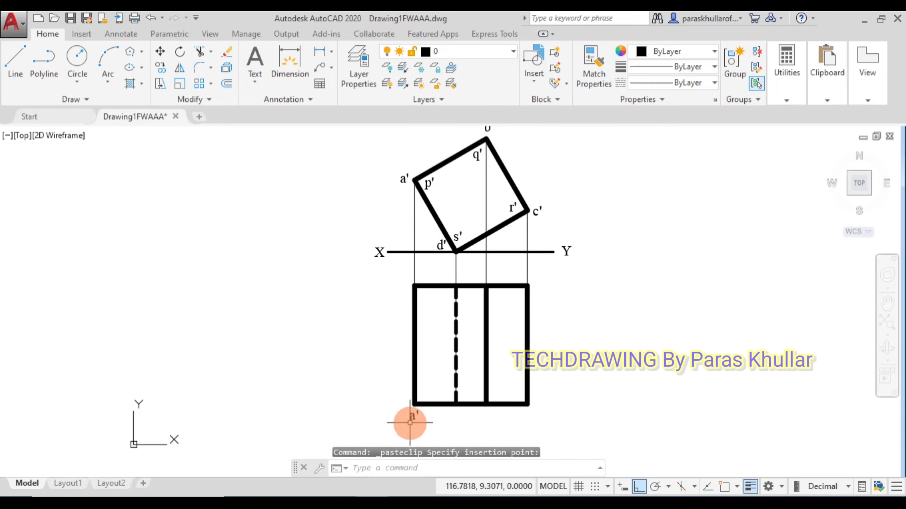
double_click(415, 414)
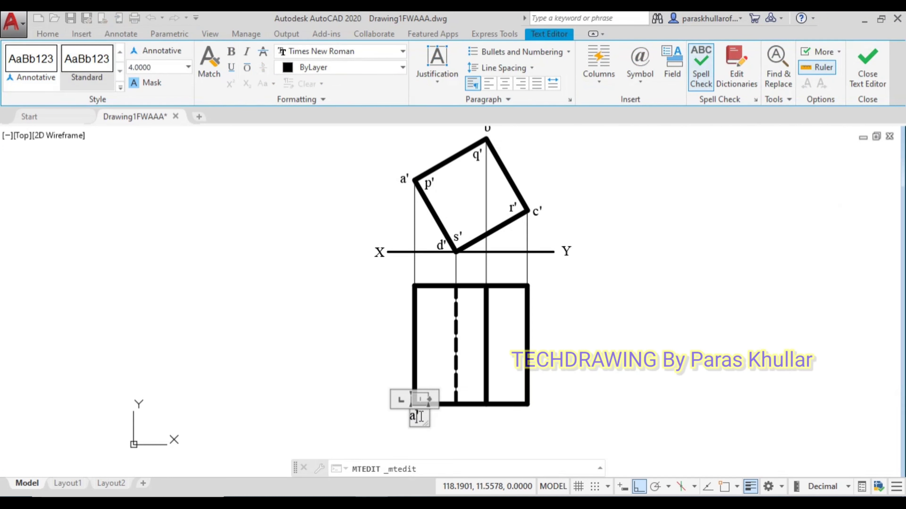
click(559, 387)
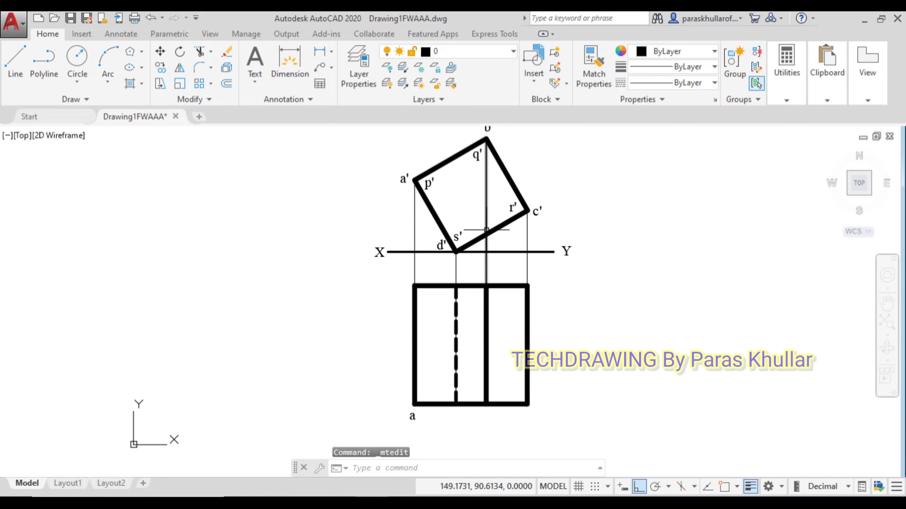
middle_drag(460, 198, 459, 218)
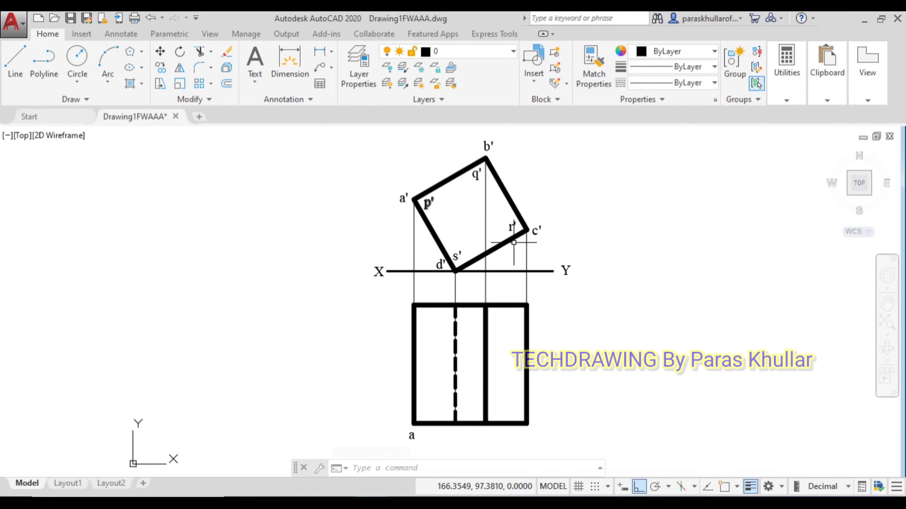
click(434, 236)
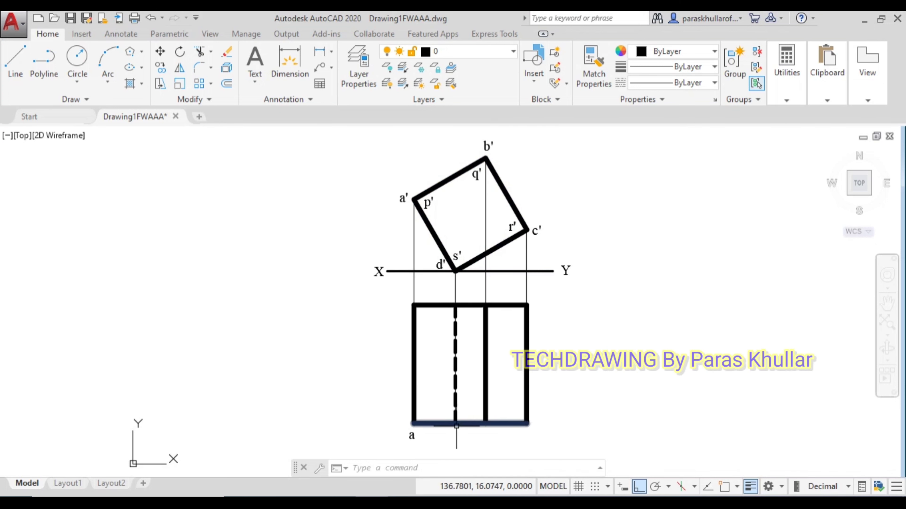
click(414, 417)
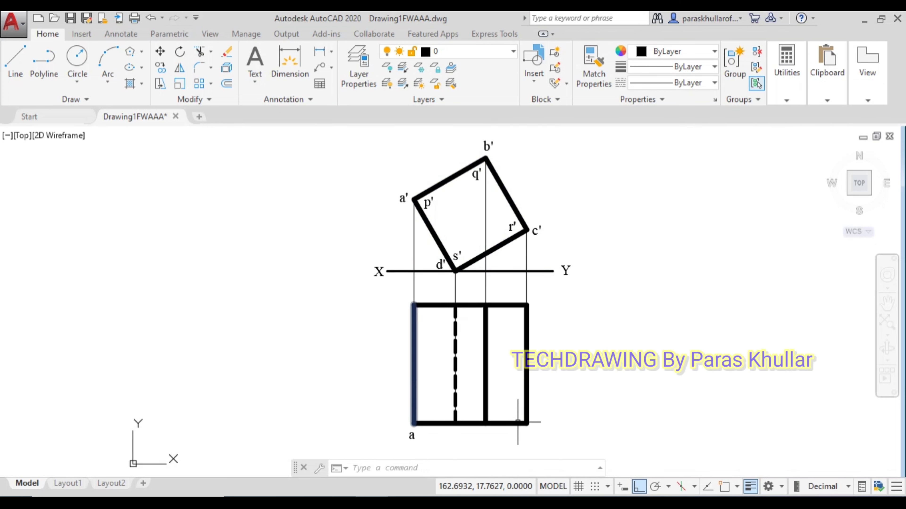
key(Escape)
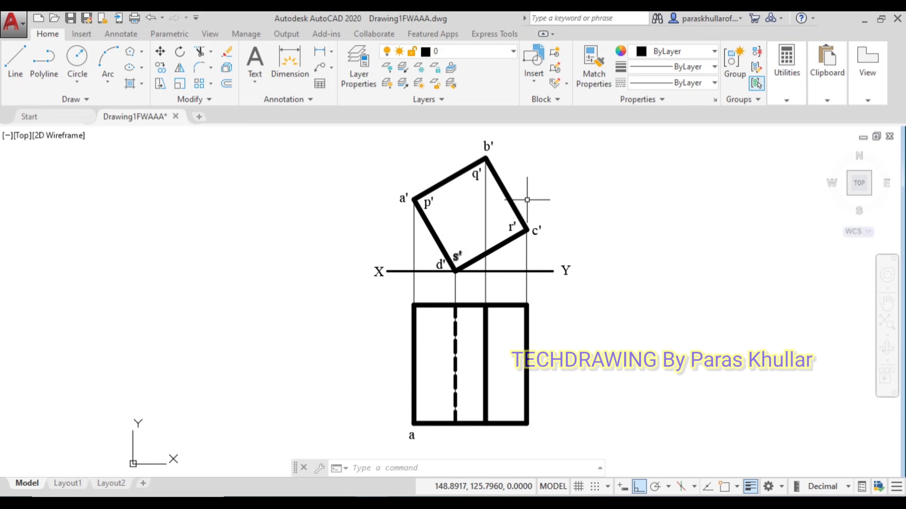
click(418, 304)
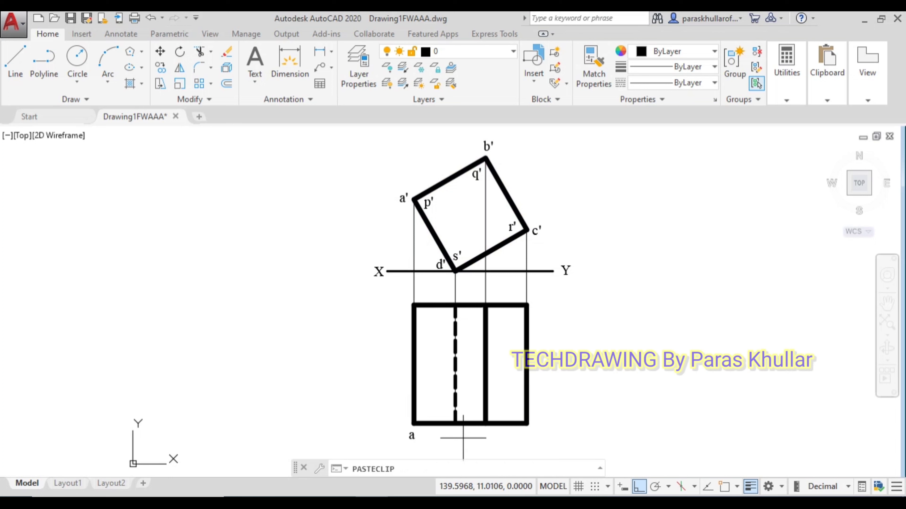
- Paste a corner label below the plan's bottom edge and change it to b
key(ctrl+v)
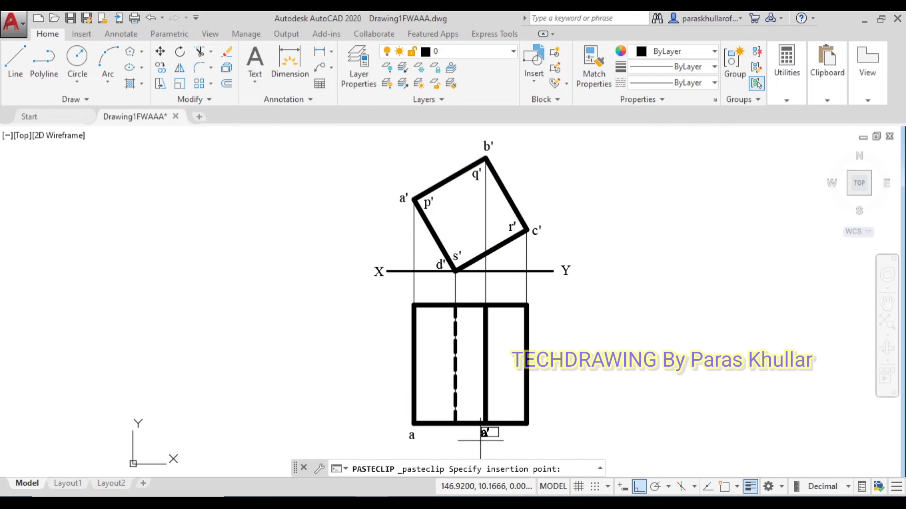
click(482, 438)
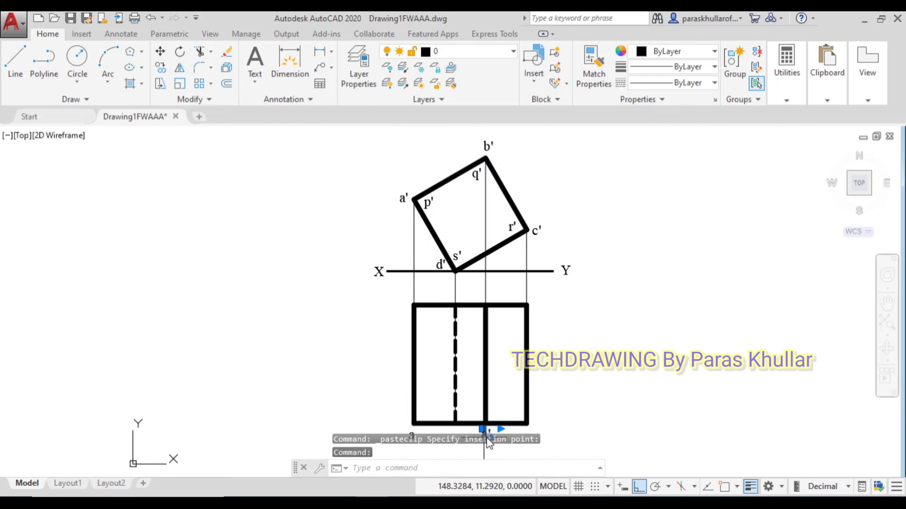
middle_drag(547, 396, 556, 360)
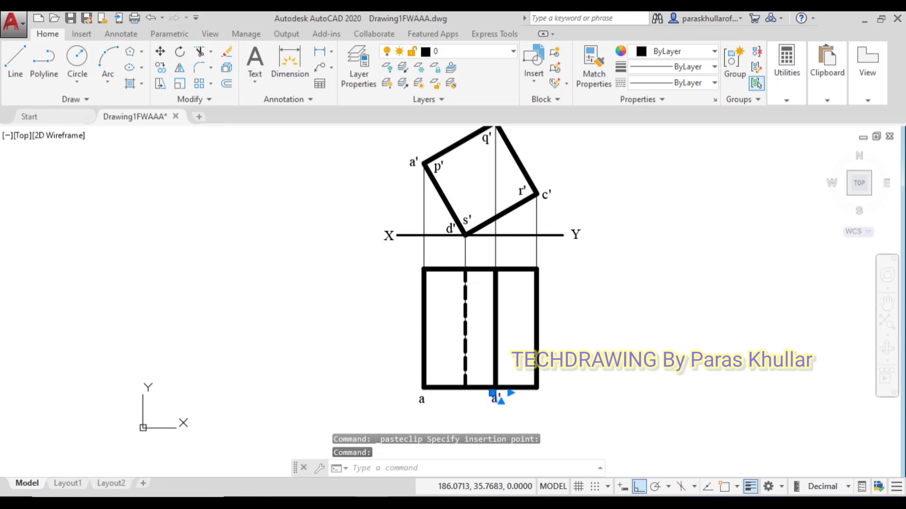
double_click(497, 396)
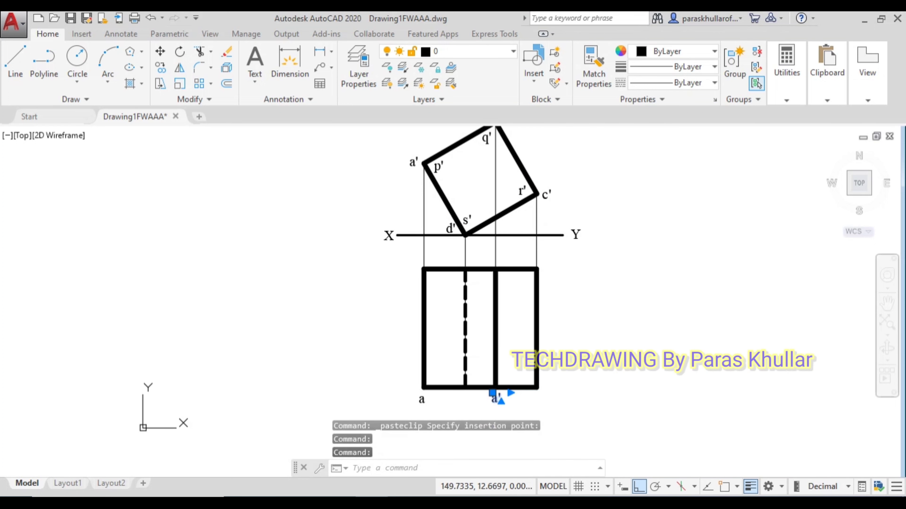
drag(503, 400, 490, 399)
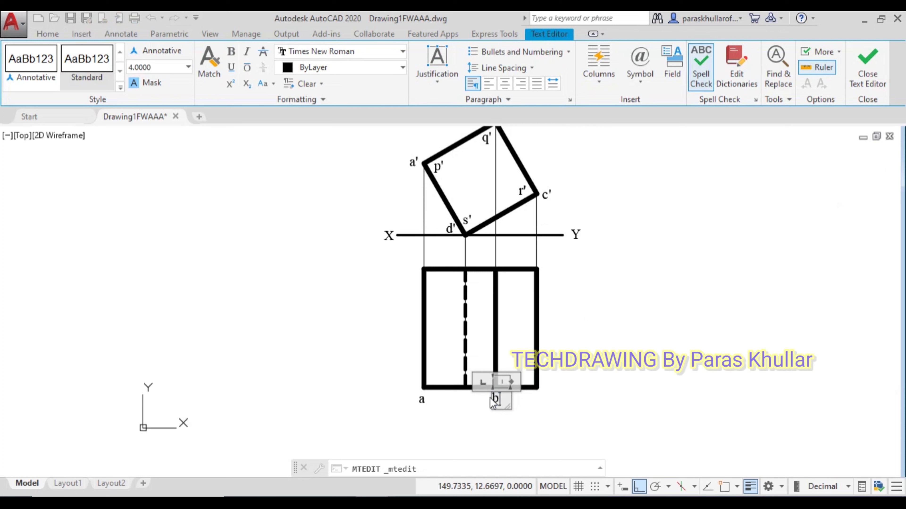
click(575, 357)
- Add a label c below the plan's bottom-right corner
key(ctrl+v)
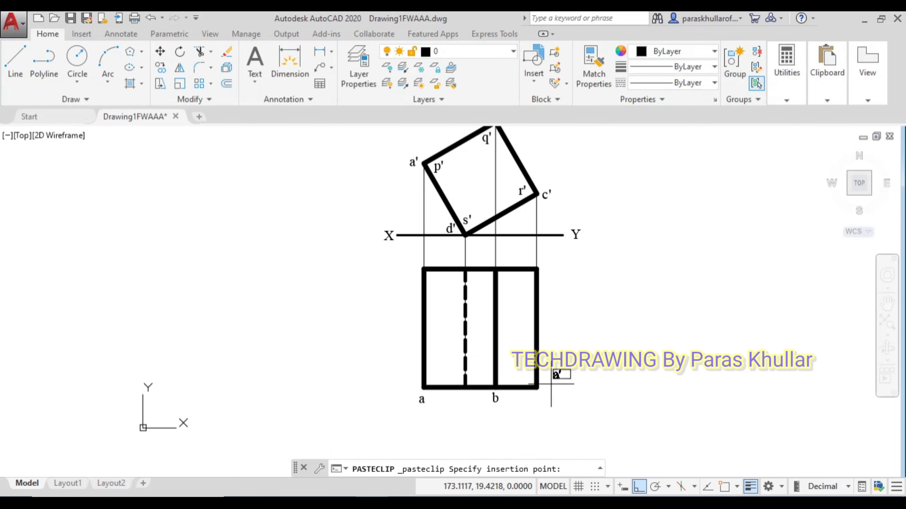
click(537, 400)
double_click(546, 399)
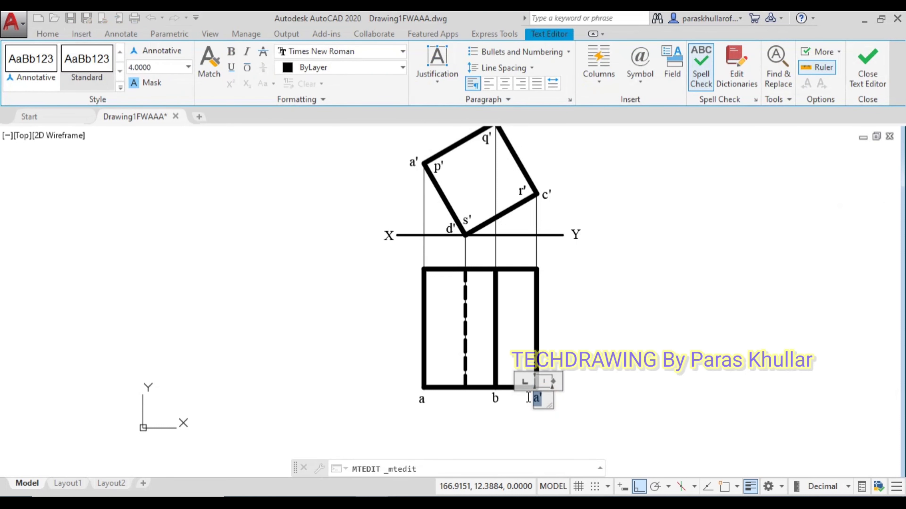
text(c)
click(632, 335)
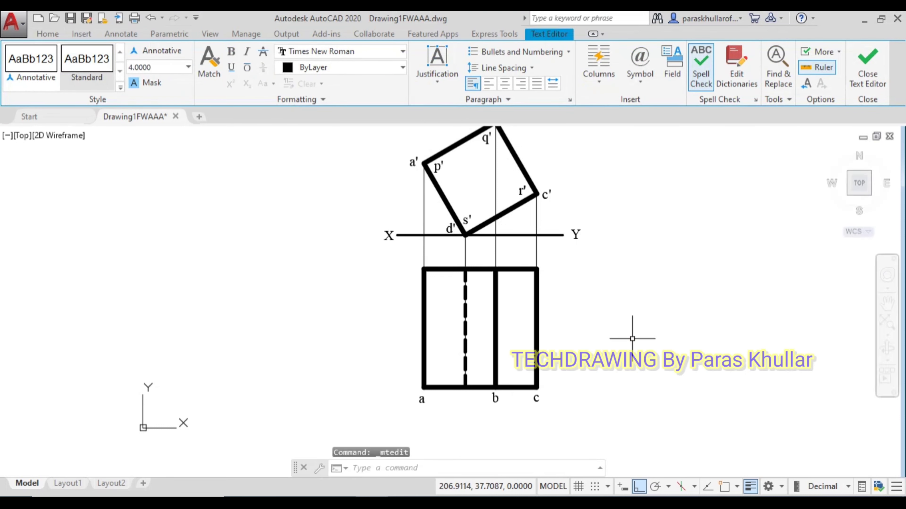
- Add a label d below the foot of the dashed line
key(ctrl+v)
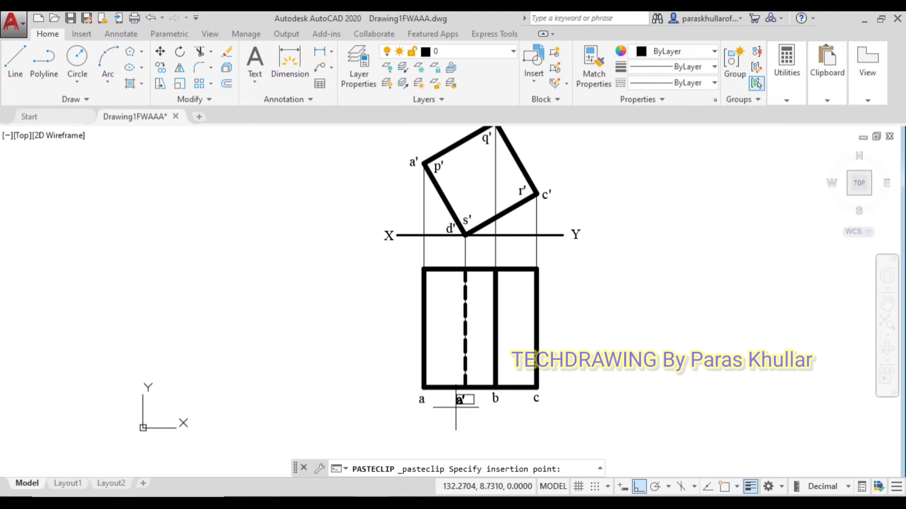
click(459, 406)
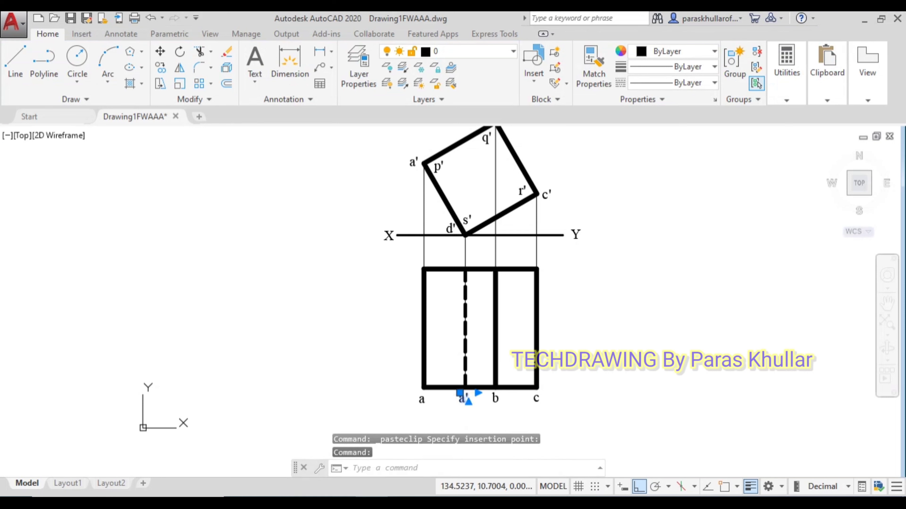
double_click(463, 399)
drag(469, 401, 453, 399)
key(ctrl+c)
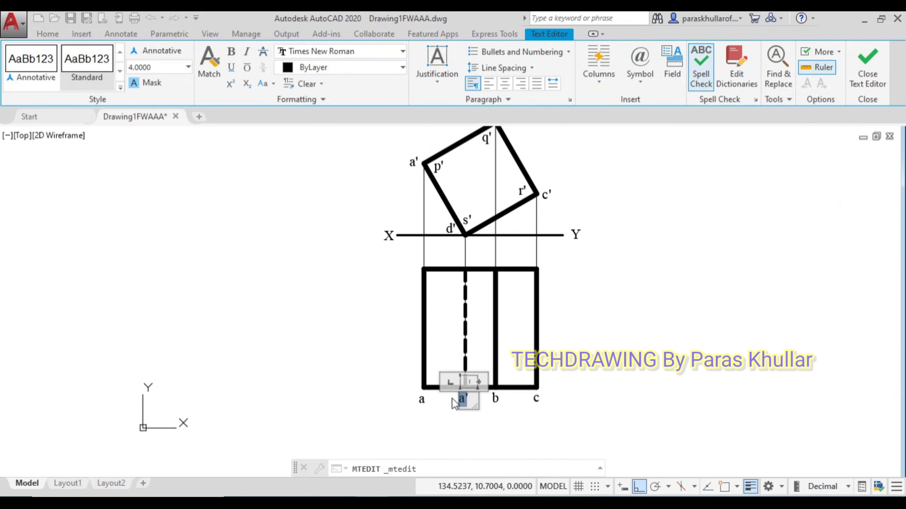
text(d)
click(603, 325)
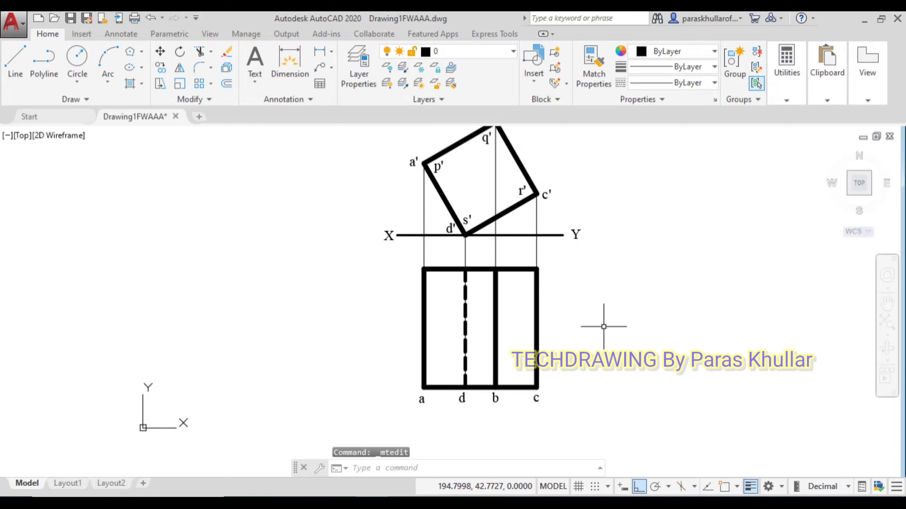
key(ctrl+v)
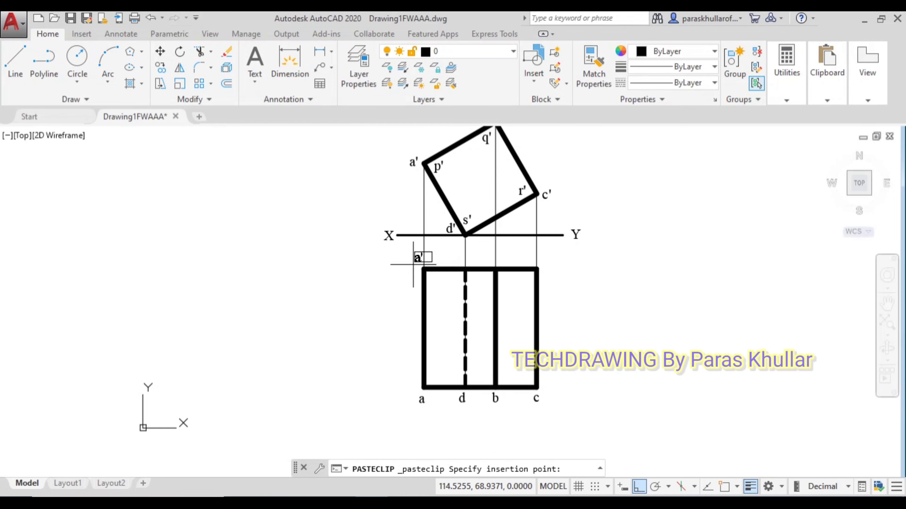
- Label the top view's upper-left corner p and the next upper corner q
middle_drag(410, 266, 404, 281)
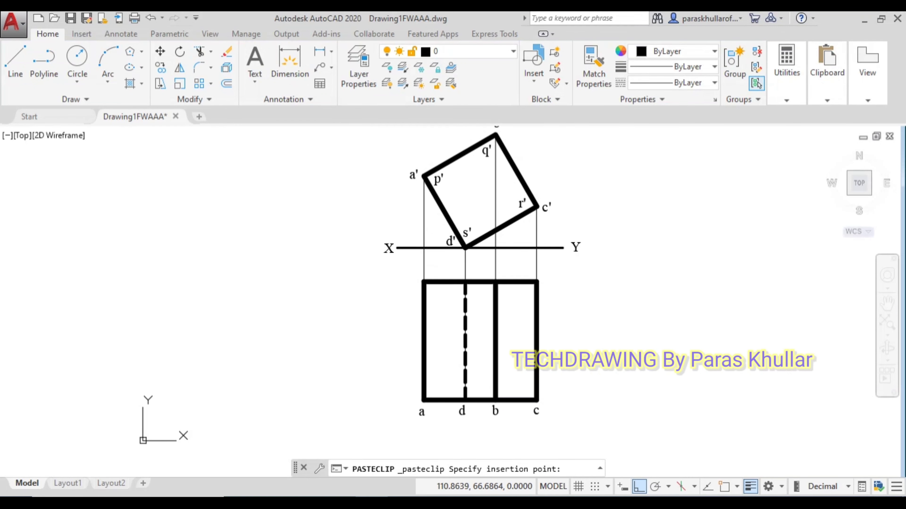
click(413, 282)
double_click(418, 274)
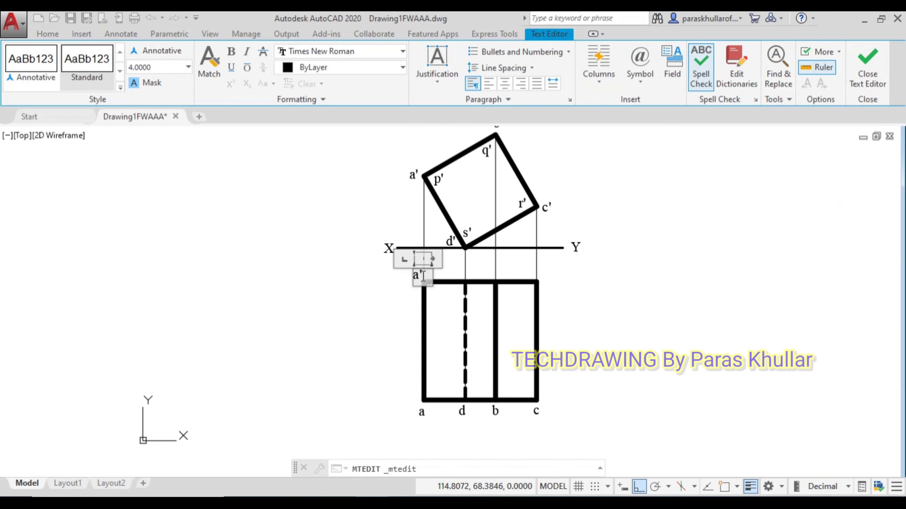
text(p)
click(657, 254)
key(ctrl+v)
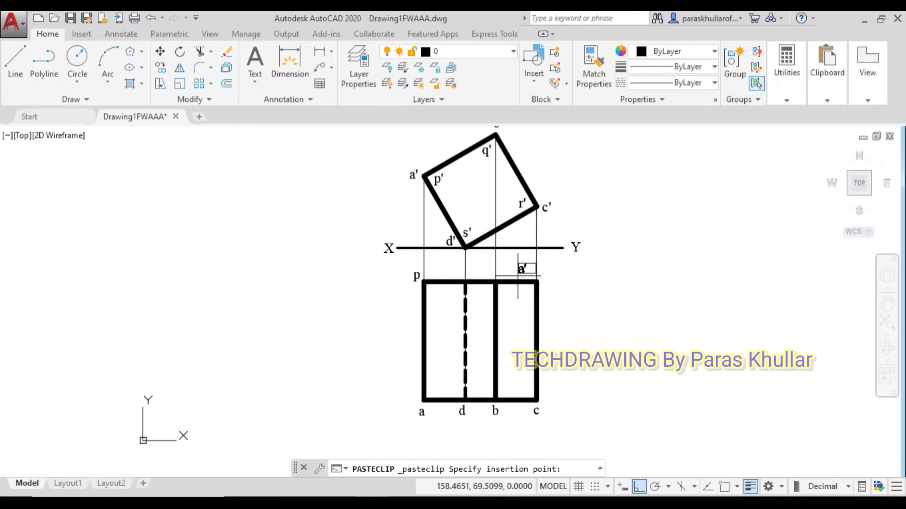
click(497, 273)
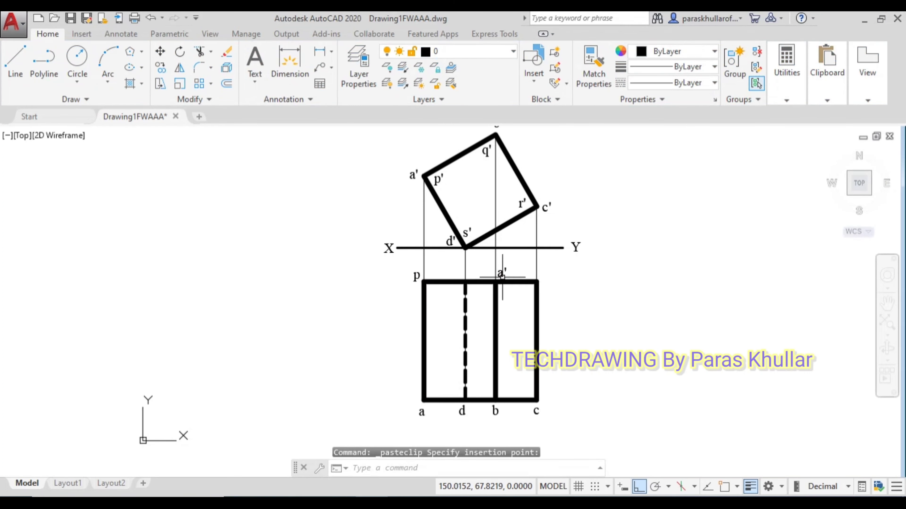
double_click(502, 274)
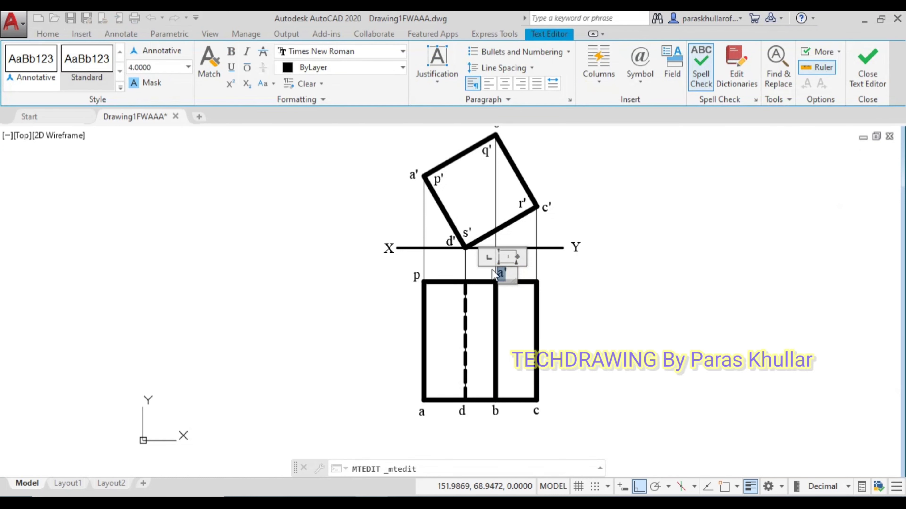
text(q)
click(636, 253)
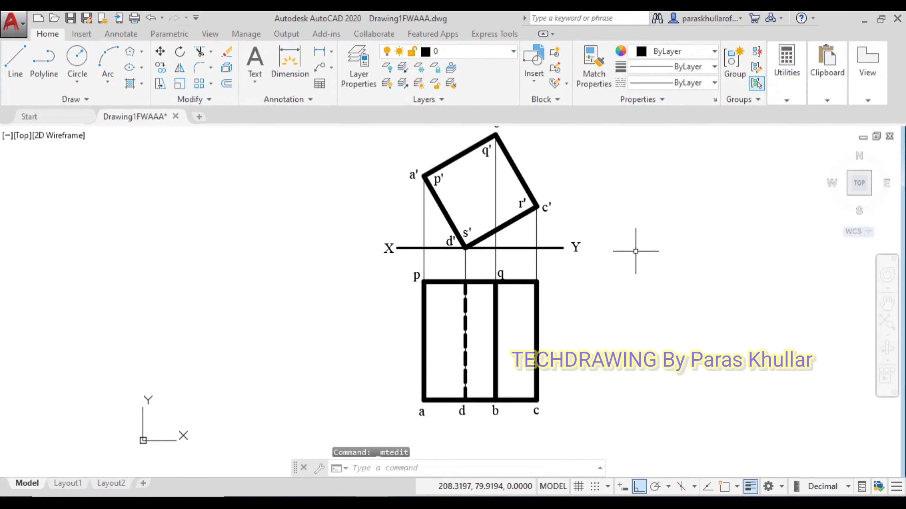
- Add label r at the upper-right corner and s between p and q, then enable OSNAP
key(ctrl+v)
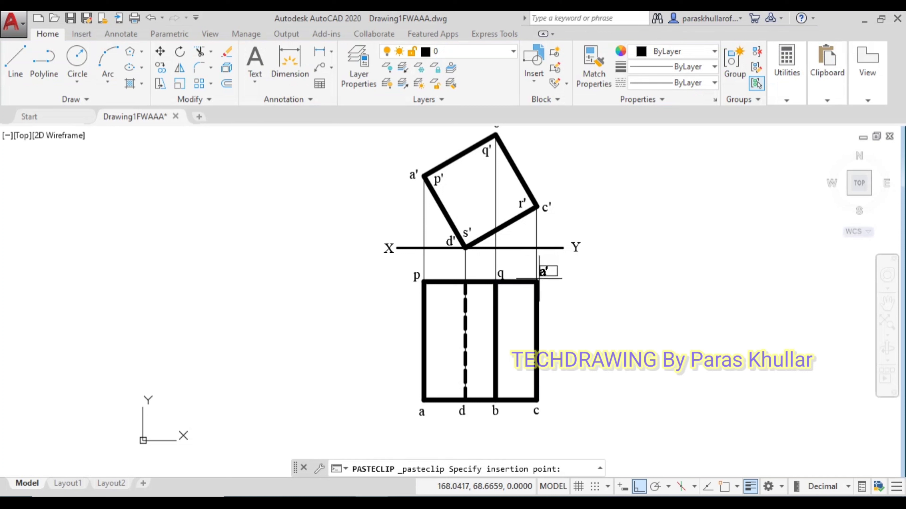
click(539, 272)
double_click(541, 271)
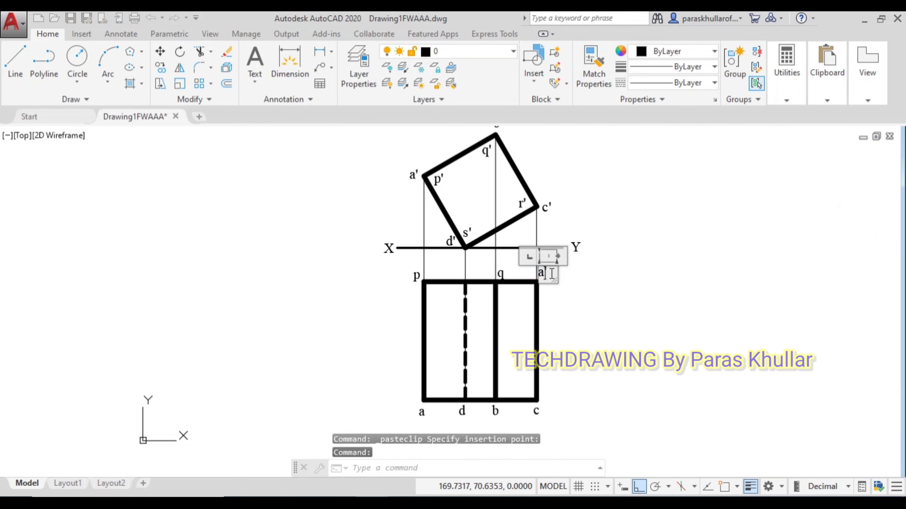
text(r)
click(657, 235)
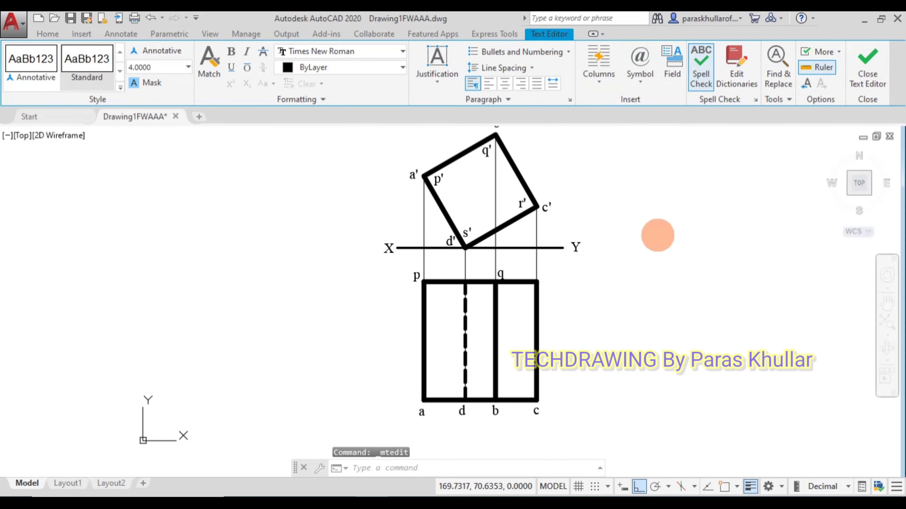
key(ctrl+v)
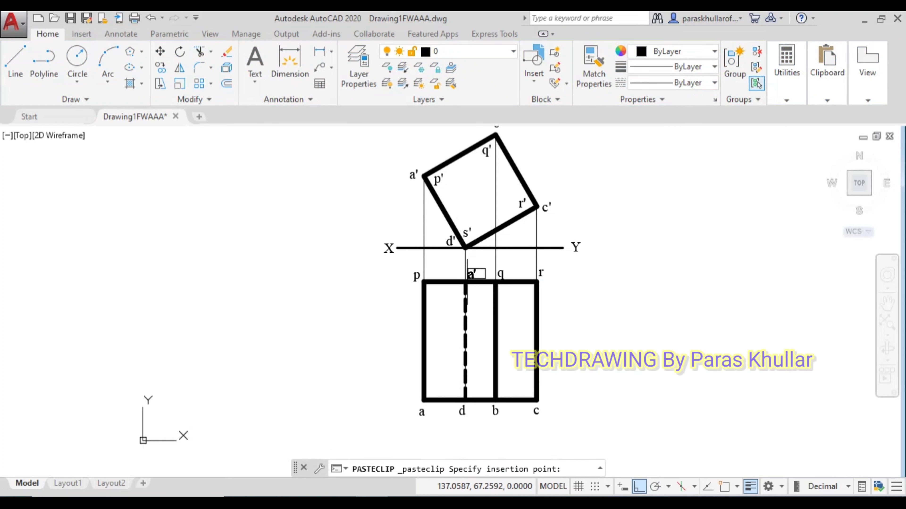
click(456, 278)
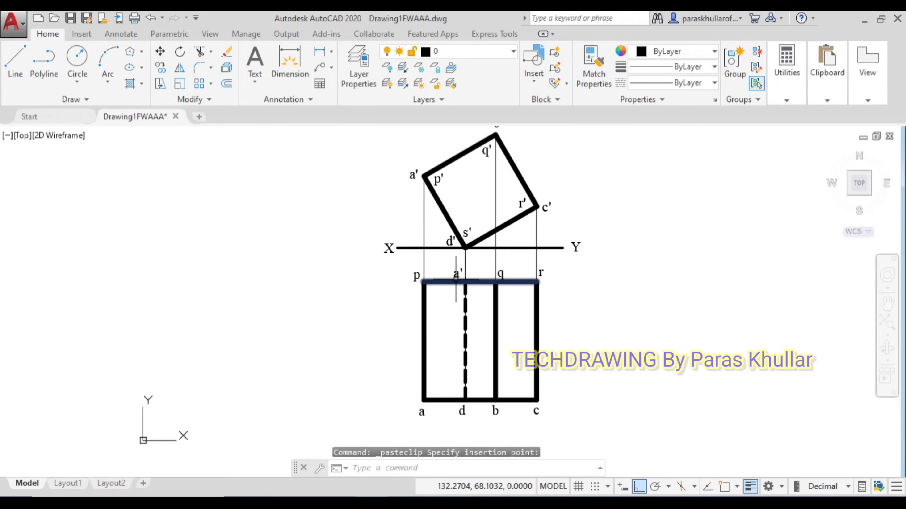
double_click(457, 275)
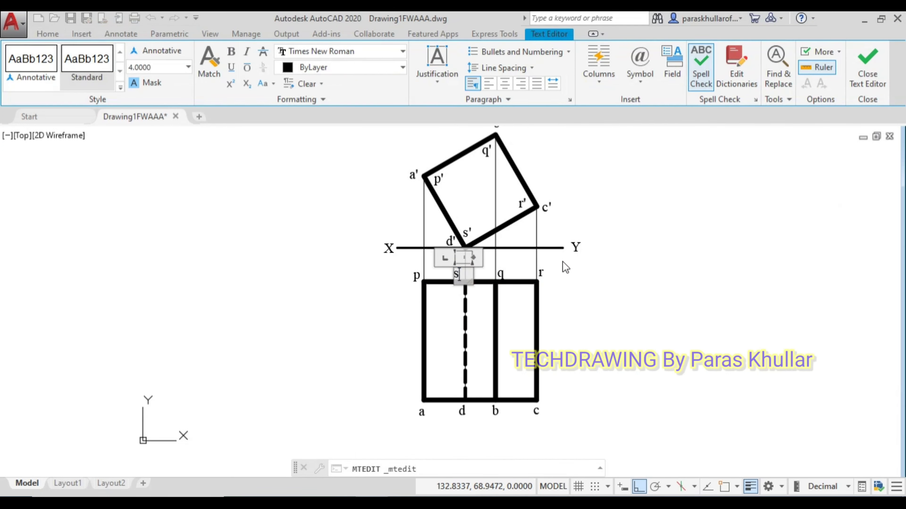
text(s)
click(645, 239)
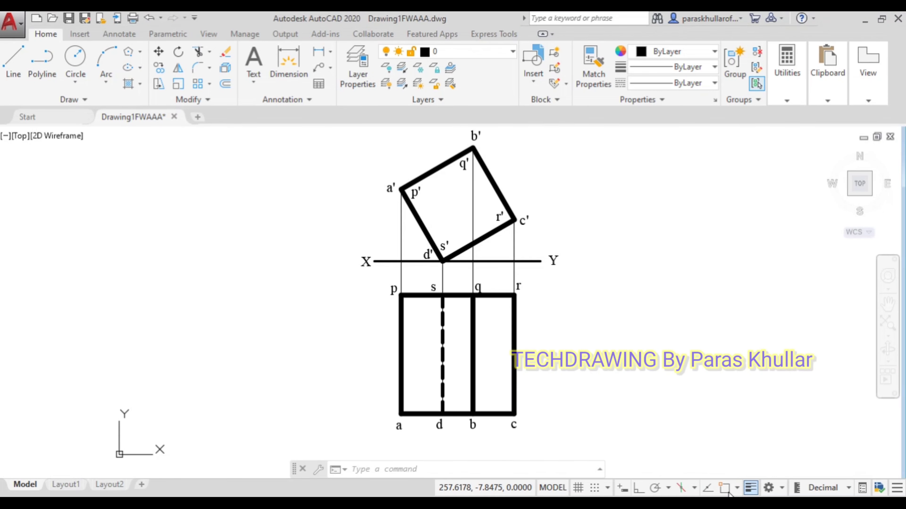
click(725, 489)
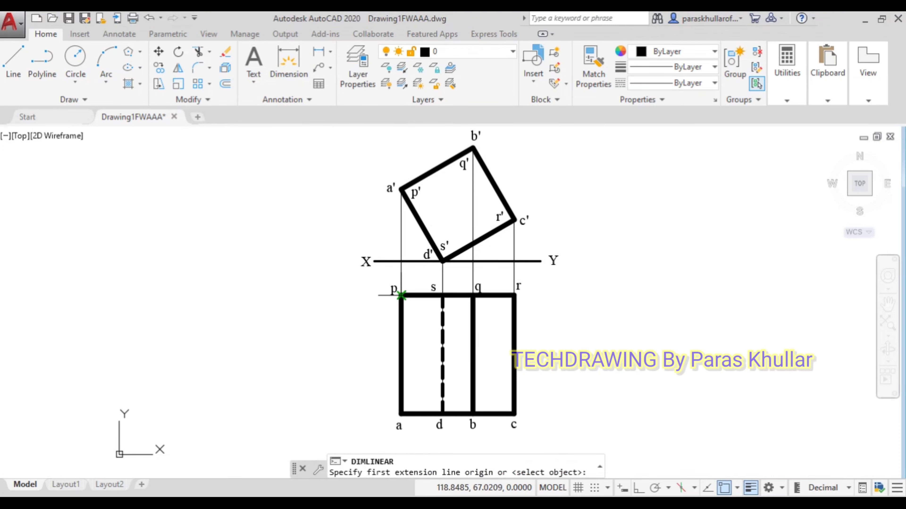
- Dimension the top view's side p–a as 50, placed to the left
click(401, 295)
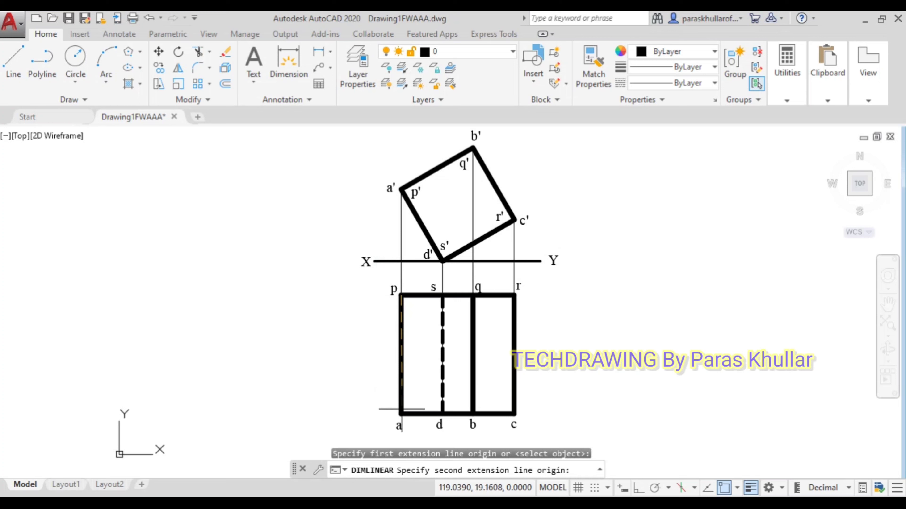
click(401, 413)
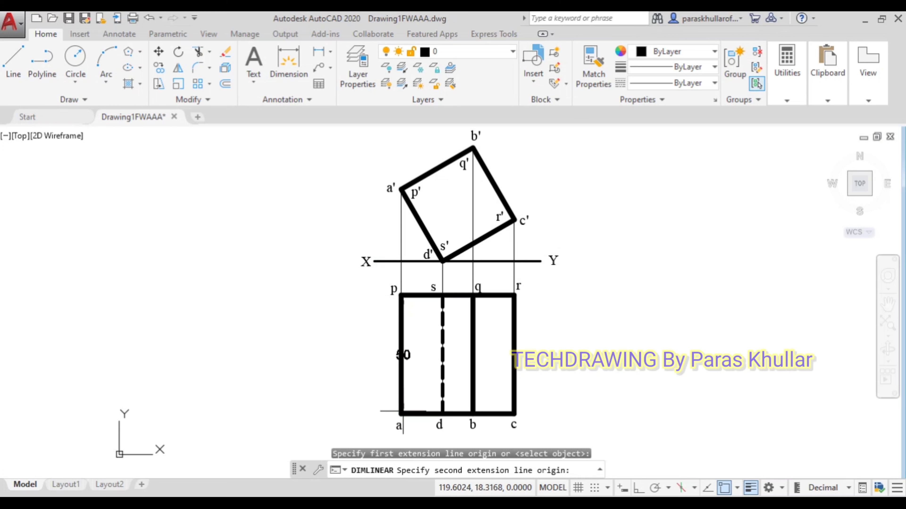
click(383, 396)
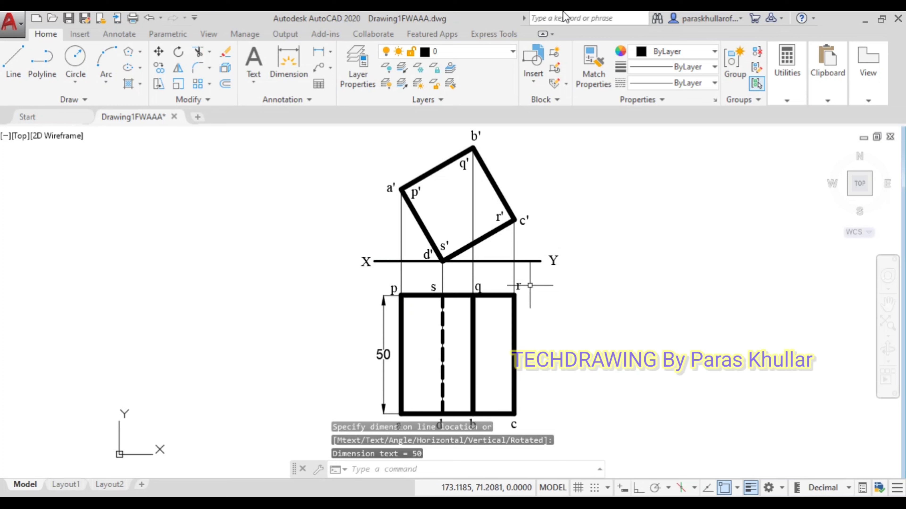
- Add an aligned 35 dimension along the square's edge b'–c'
click(331, 54)
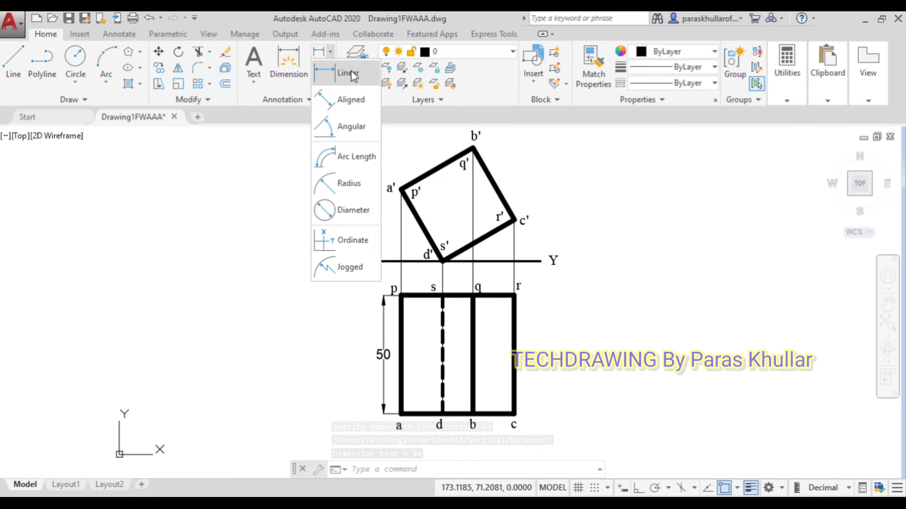
click(353, 102)
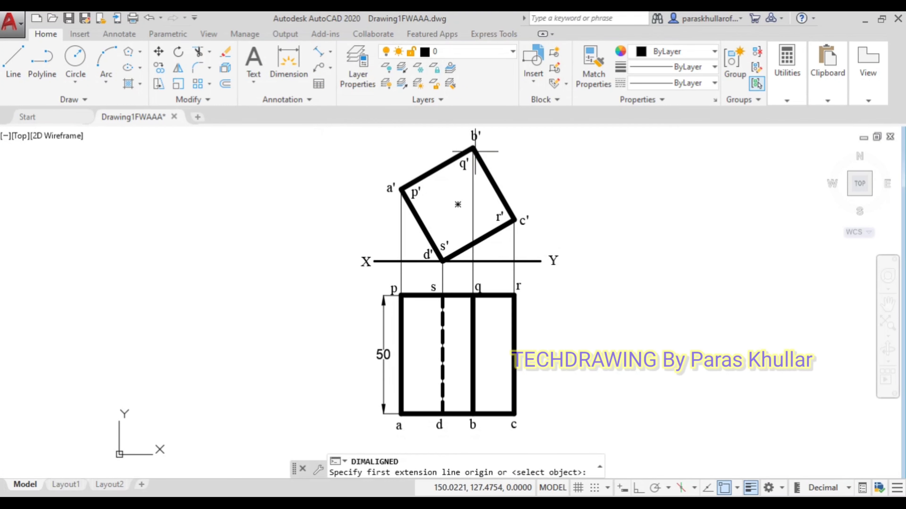
click(474, 149)
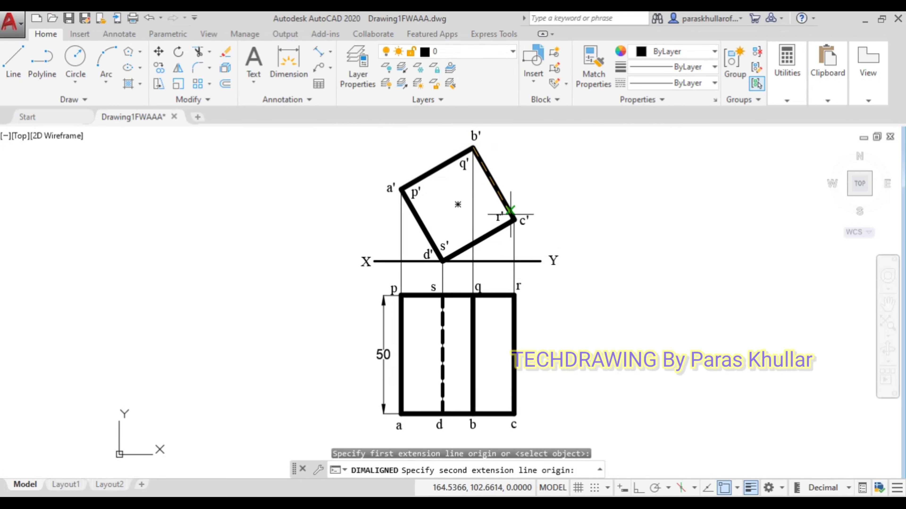
click(514, 221)
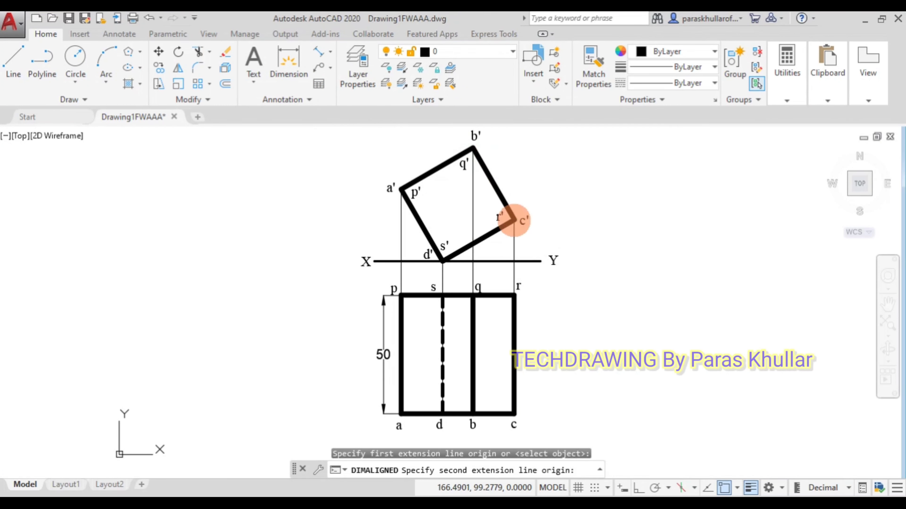
click(521, 204)
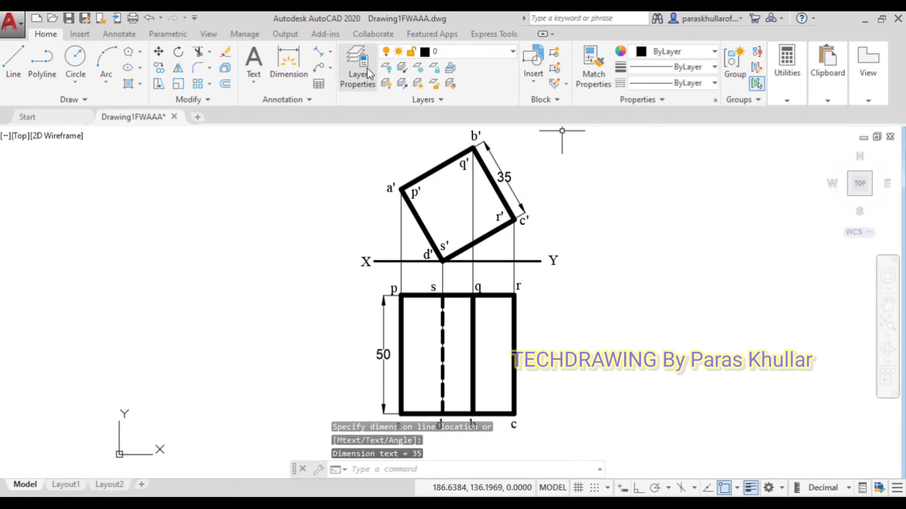
click(331, 54)
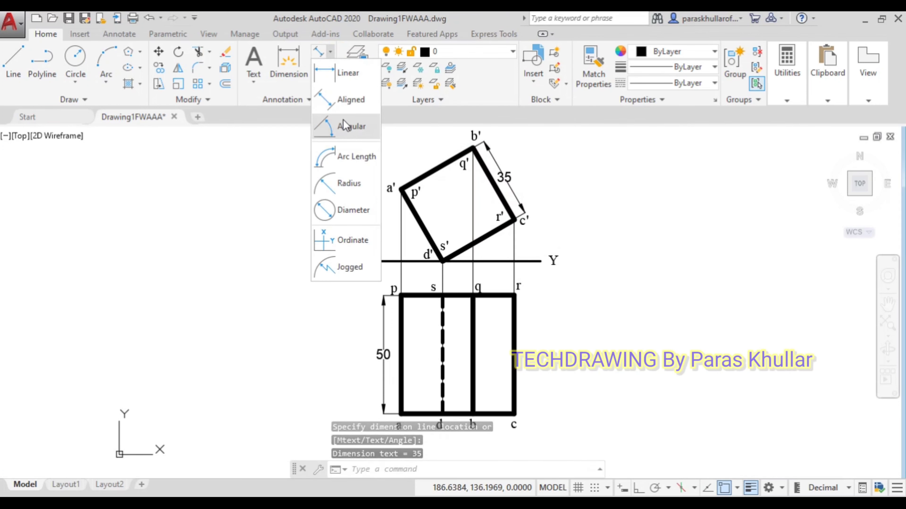
- Dimension the 30° angle between edge s'–c' and the XY line
click(342, 127)
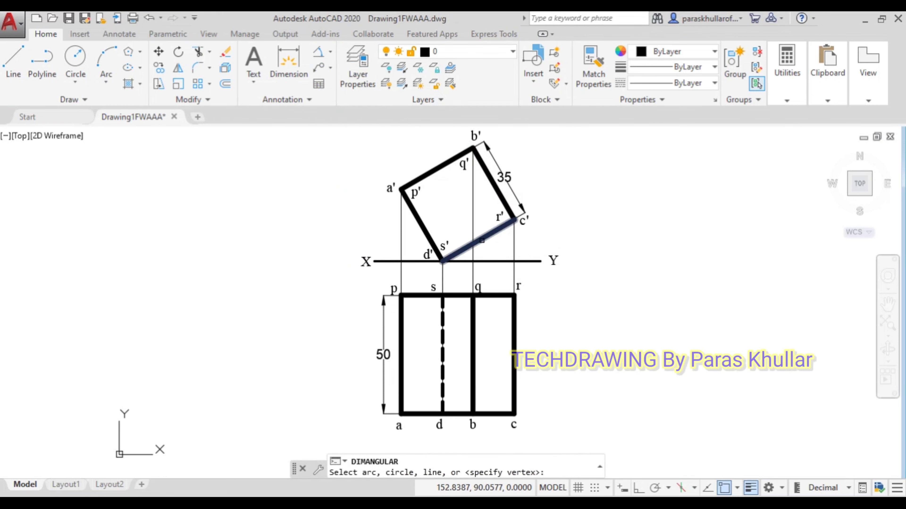
click(484, 236)
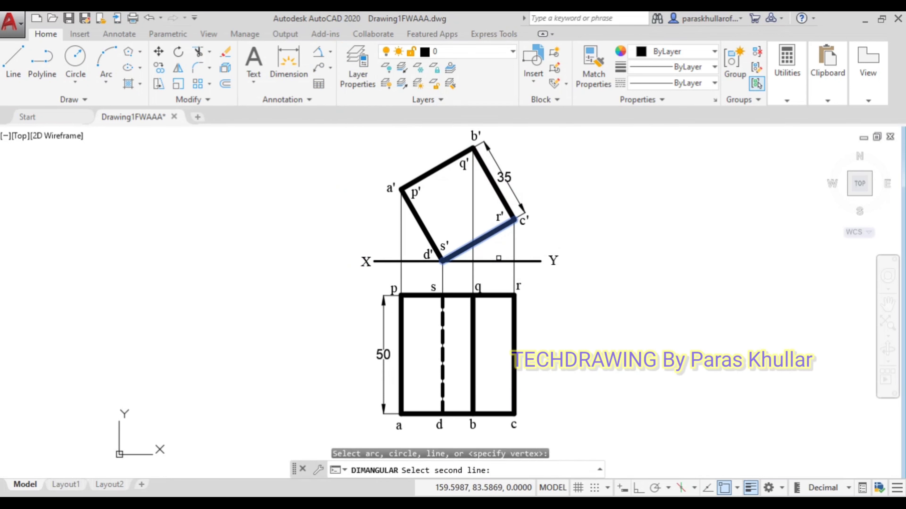
click(499, 260)
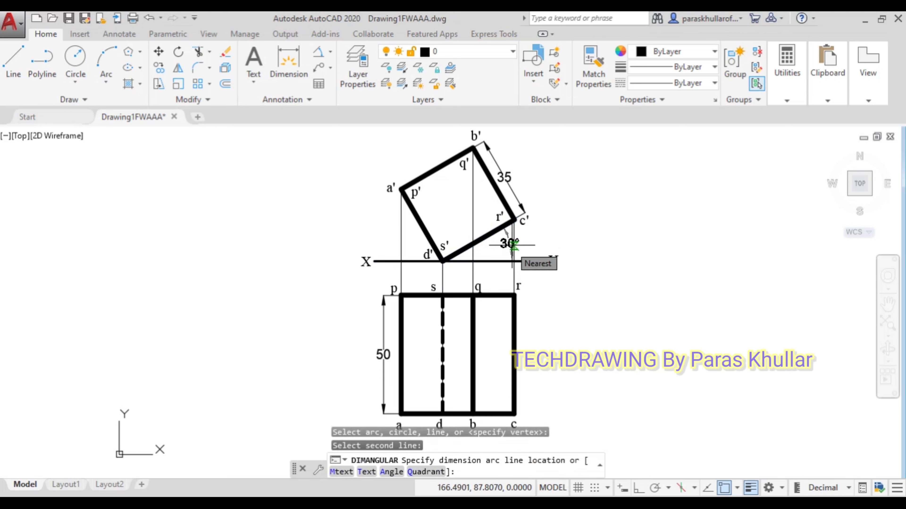
click(577, 225)
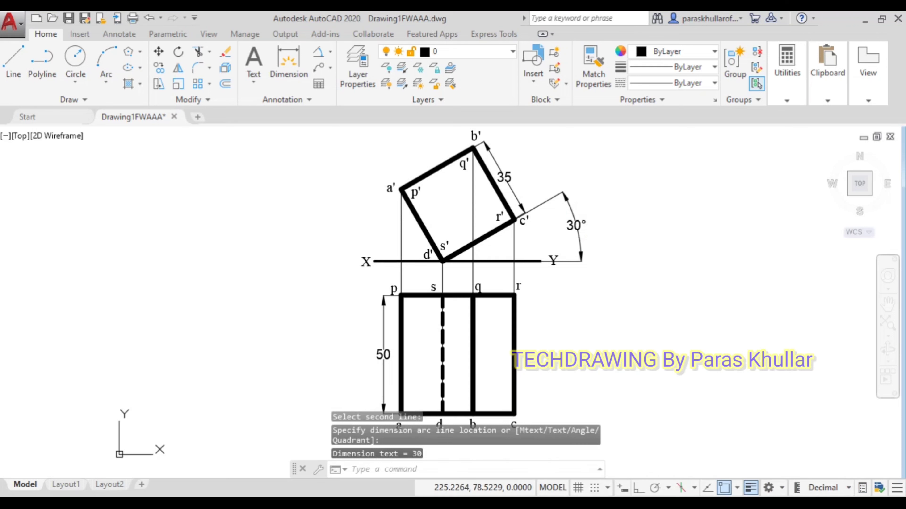
- Zoom to fit the whole drawing and close the command line window
middle_click(652, 267)
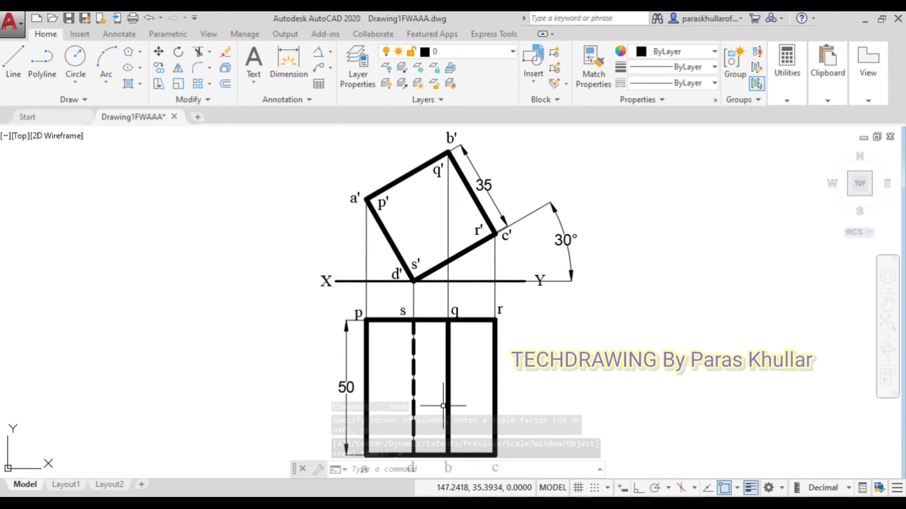
click(301, 470)
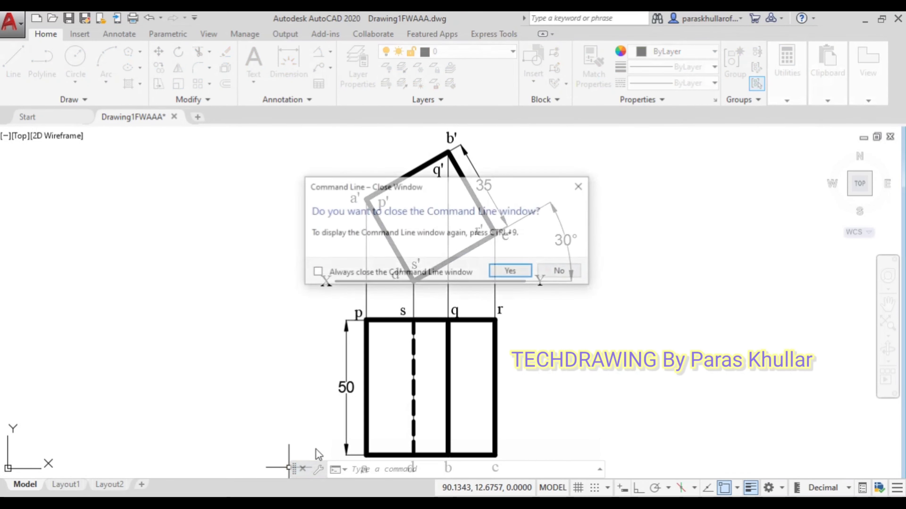
click(523, 273)
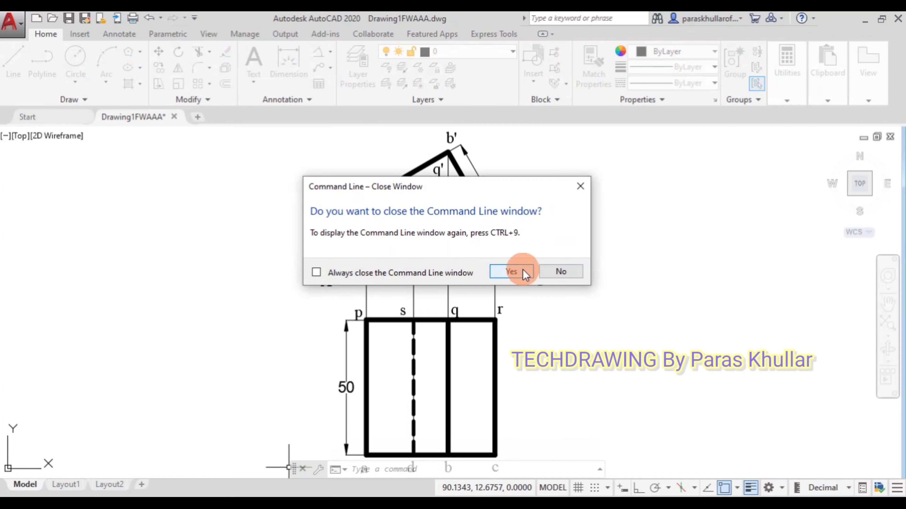